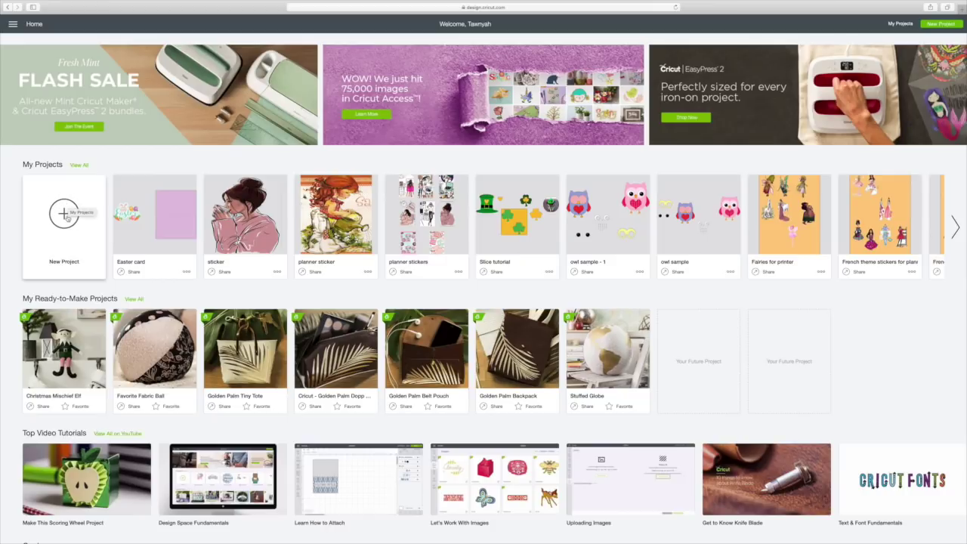
# Step: Open a new, empty Untitled canvas from the New Project tile on the Home page
pyautogui.click(64, 214)
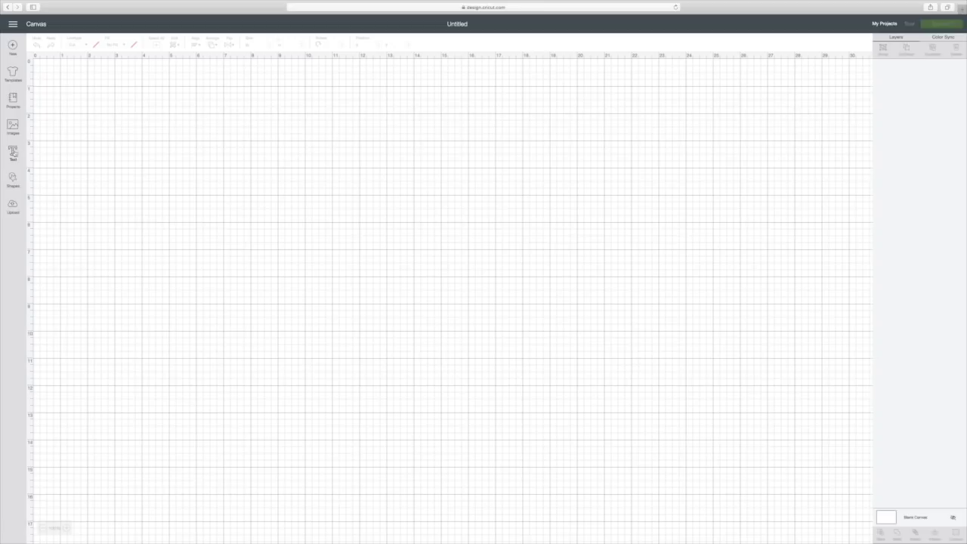
# Step: Add a text box reading 'Happy' to the canvas
pyautogui.click(13, 152)
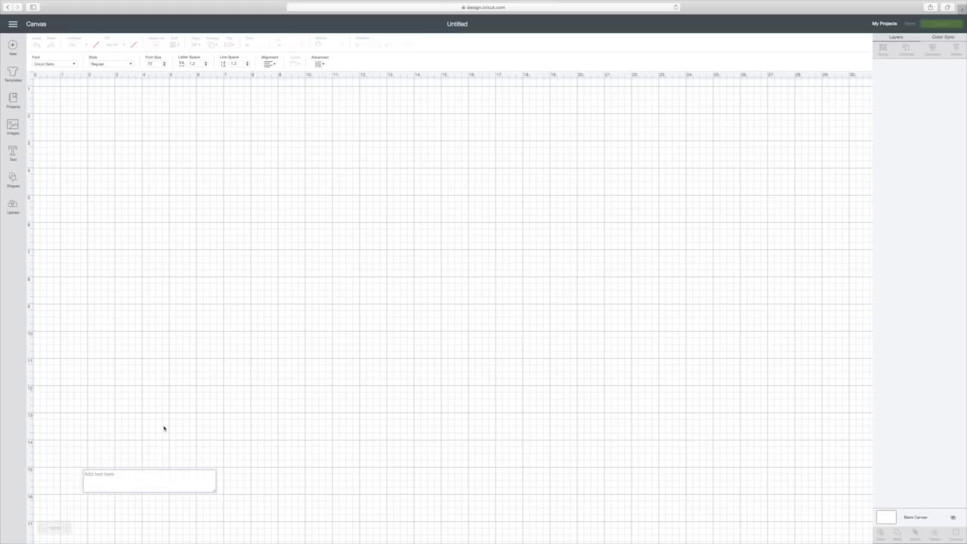
pyautogui.write('Happy')
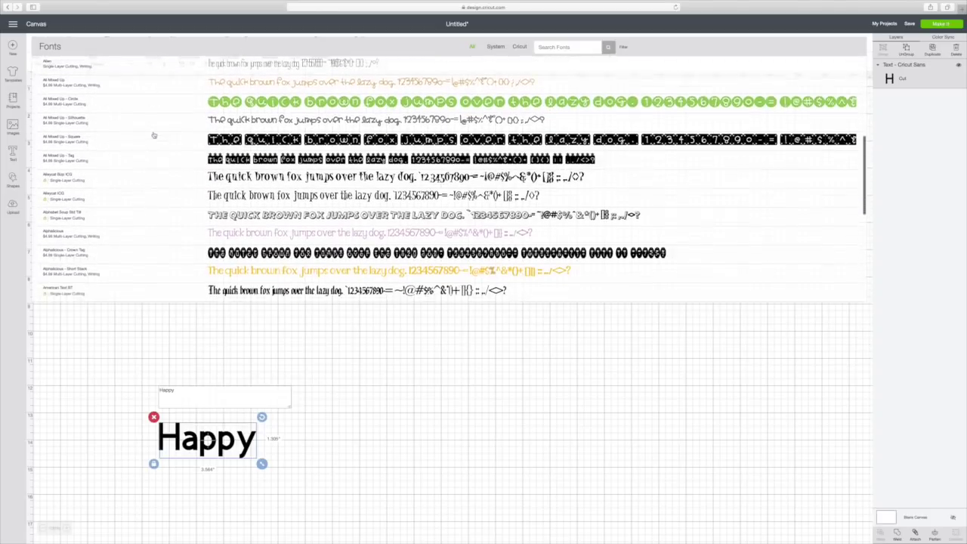
# Step: Browse the font filters, search 'bick' and apply Bickley Script Com to Happy
pyautogui.scroll(6, 154, 135)
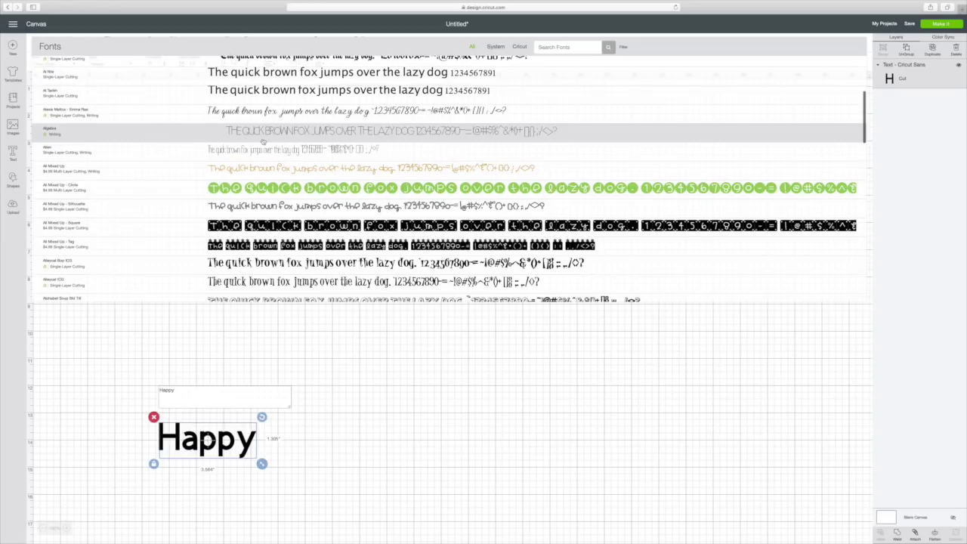
pyautogui.scroll(-1, 515, 59)
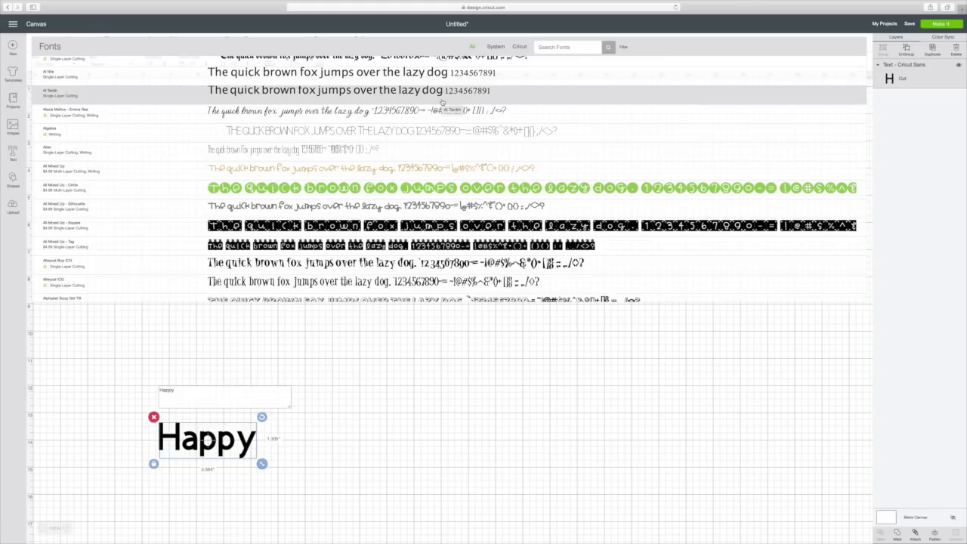
pyautogui.click(497, 47)
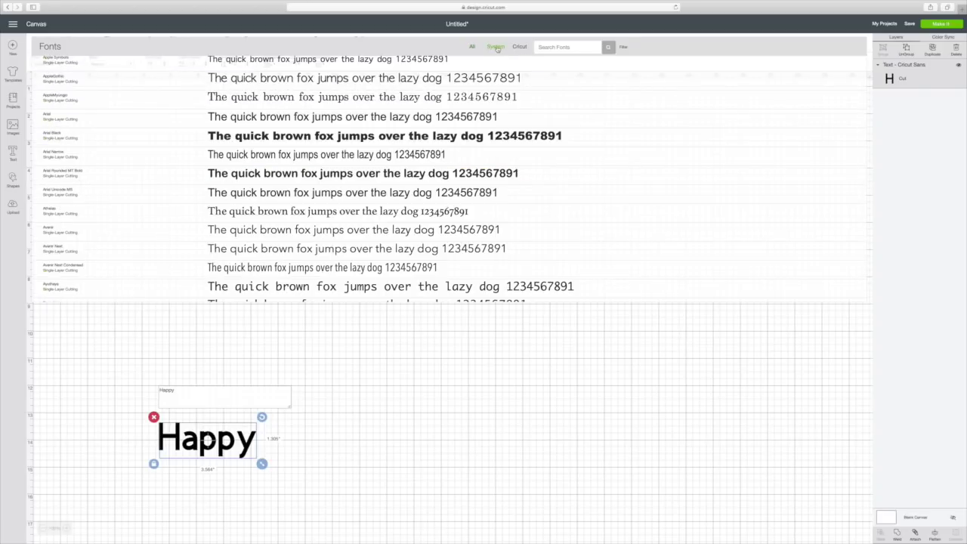
pyautogui.click(520, 47)
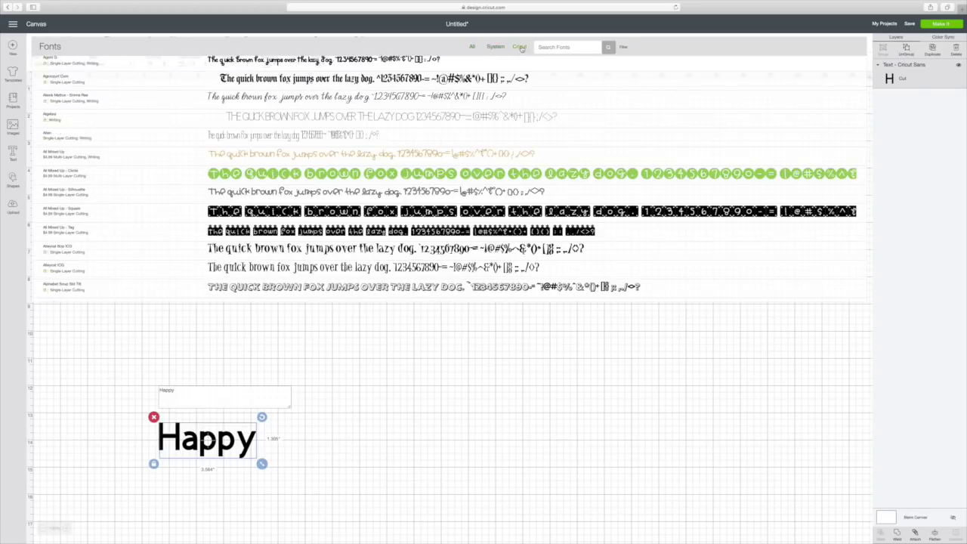
pyautogui.click(473, 47)
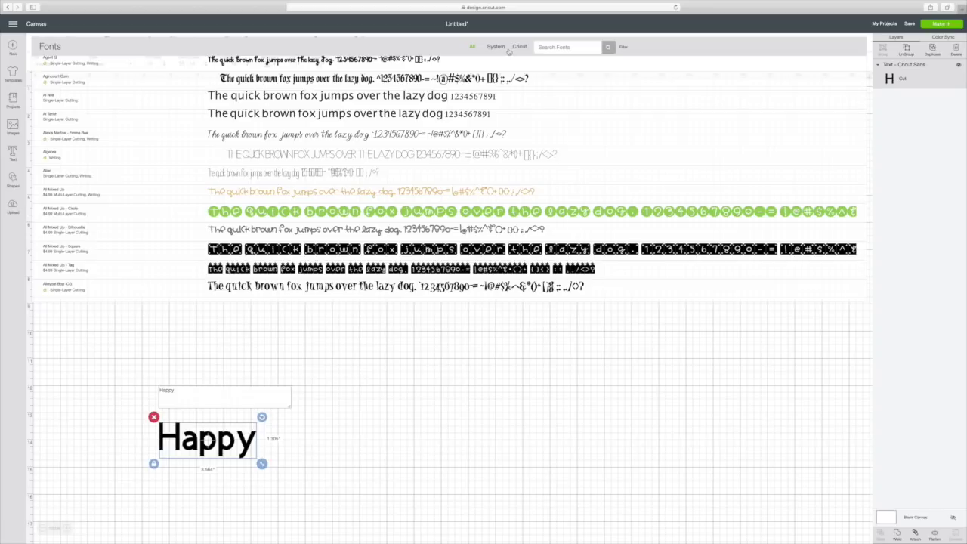
pyautogui.click(552, 47)
pyautogui.write('bick')
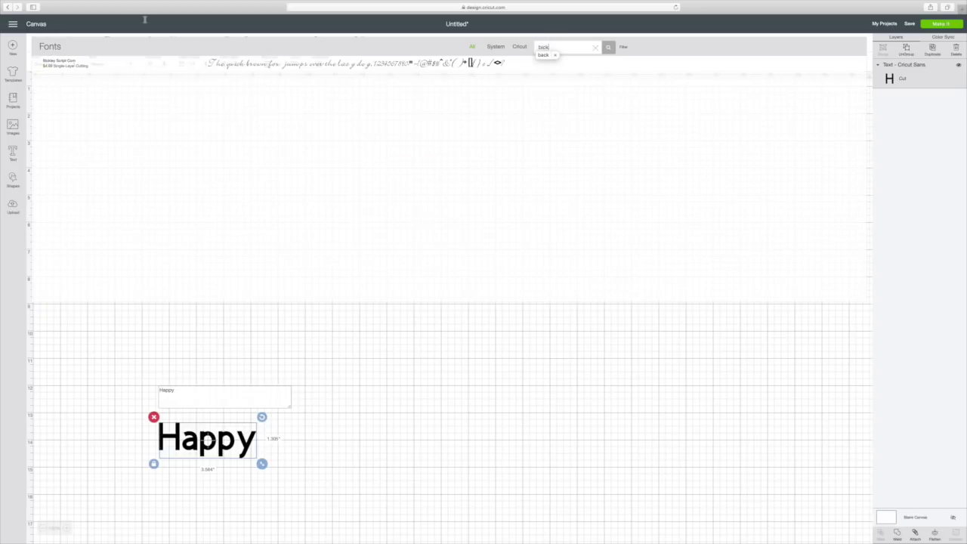
pyautogui.click(77, 65)
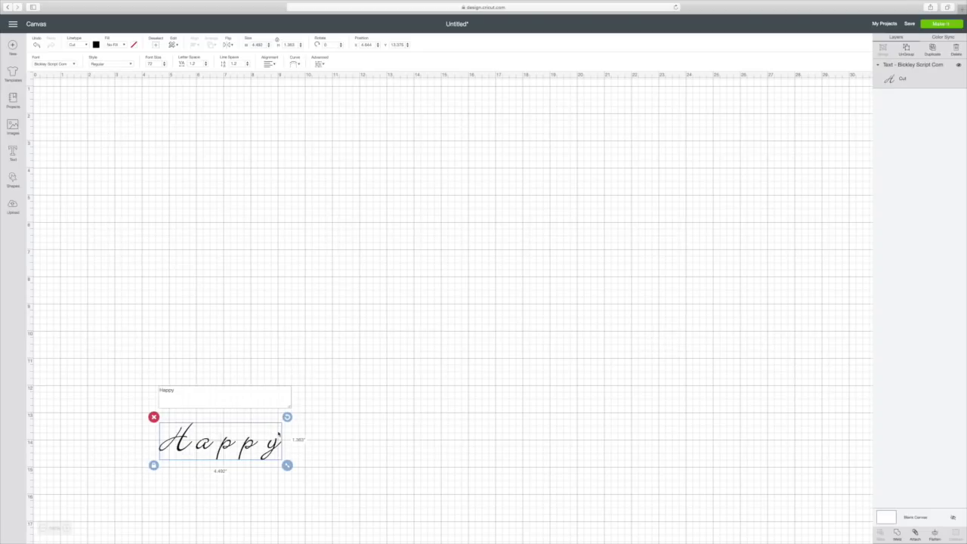
# Step: Move the Happy text to the canvas's upper left, around x 5.015, y 3.242
pyautogui.moveTo(252, 434); pyautogui.dragTo(445, 183)
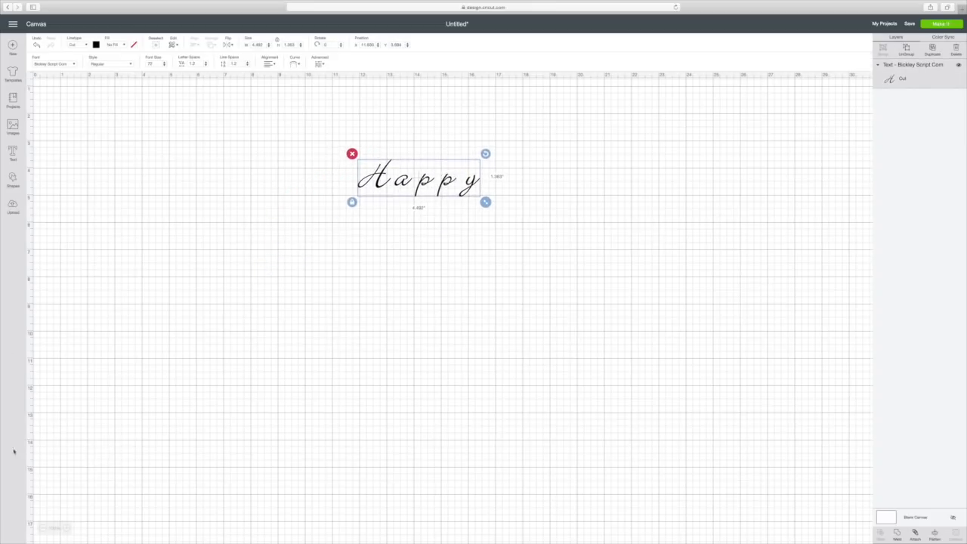
pyautogui.click(66, 528)
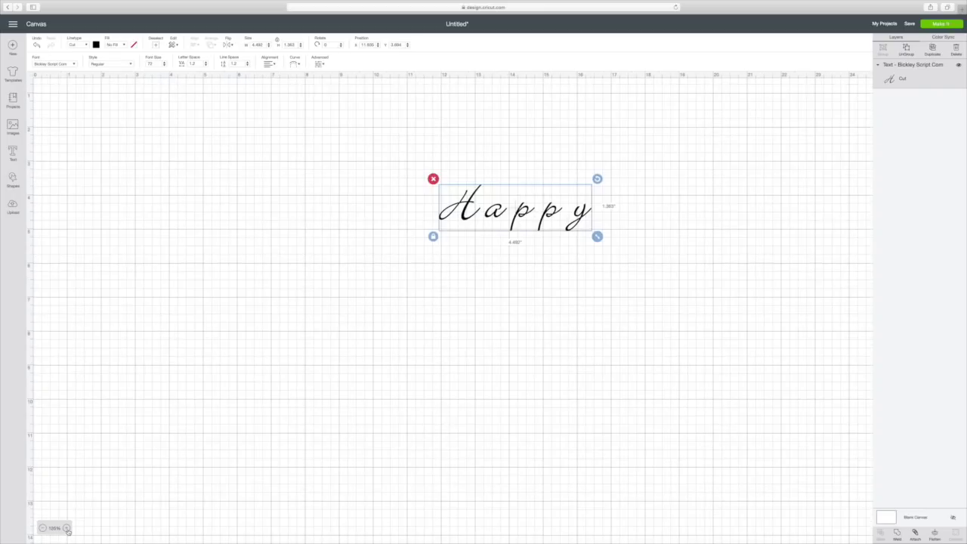
pyautogui.click(66, 528)
pyautogui.click(66, 527)
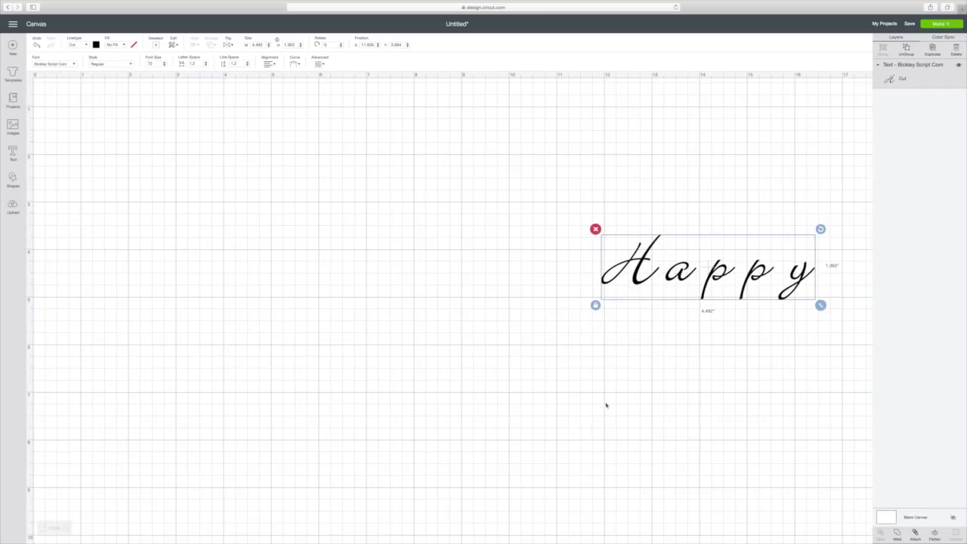
pyautogui.moveTo(631, 255); pyautogui.dragTo(298, 186)
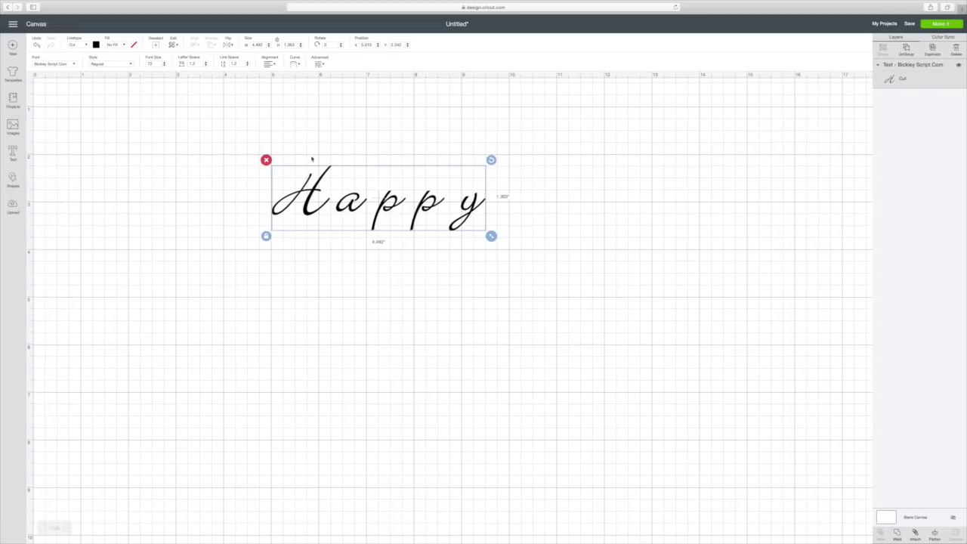
pyautogui.click(279, 236)
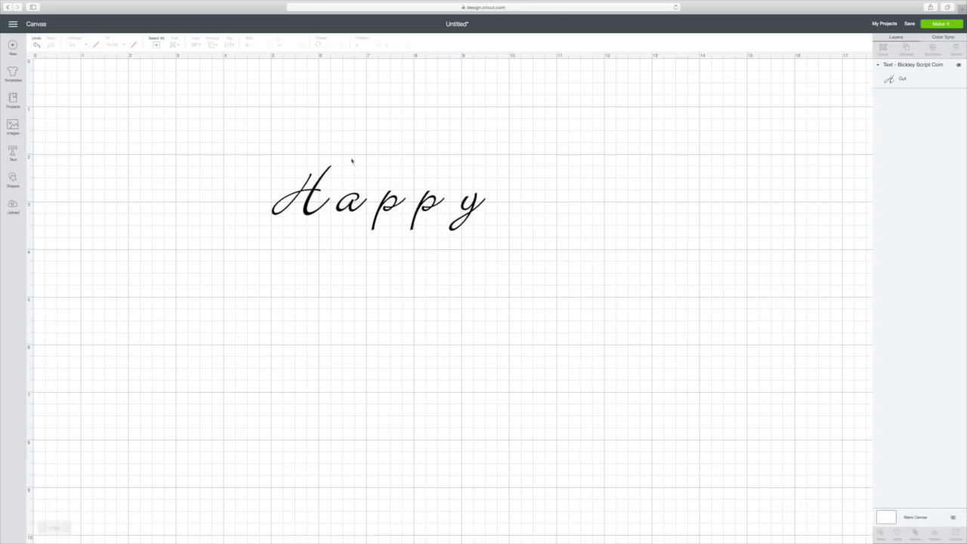
# Step: Select Happy and lower its letter spacing to 0.8
pyautogui.moveTo(282, 154); pyautogui.dragTo(547, 308)
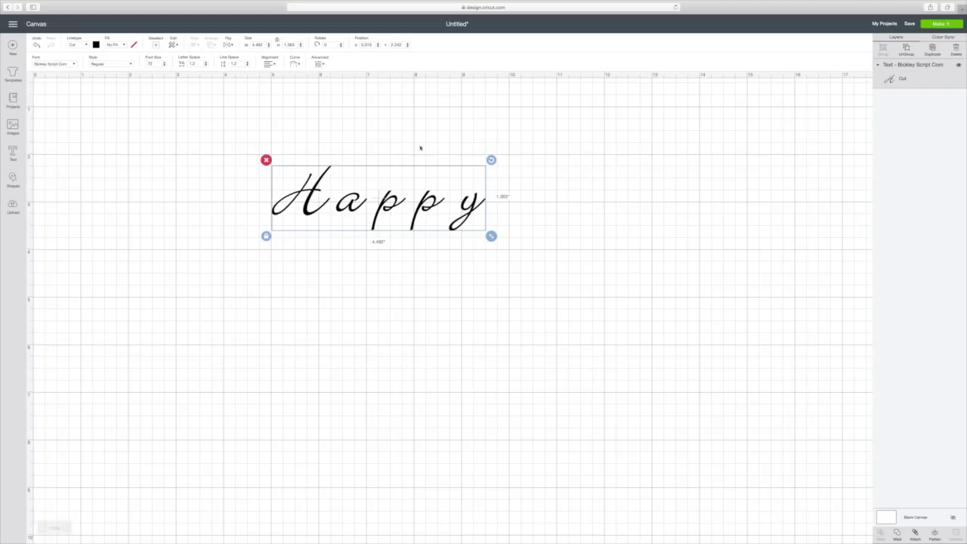
pyautogui.click(206, 66)
pyautogui.click(206, 66)
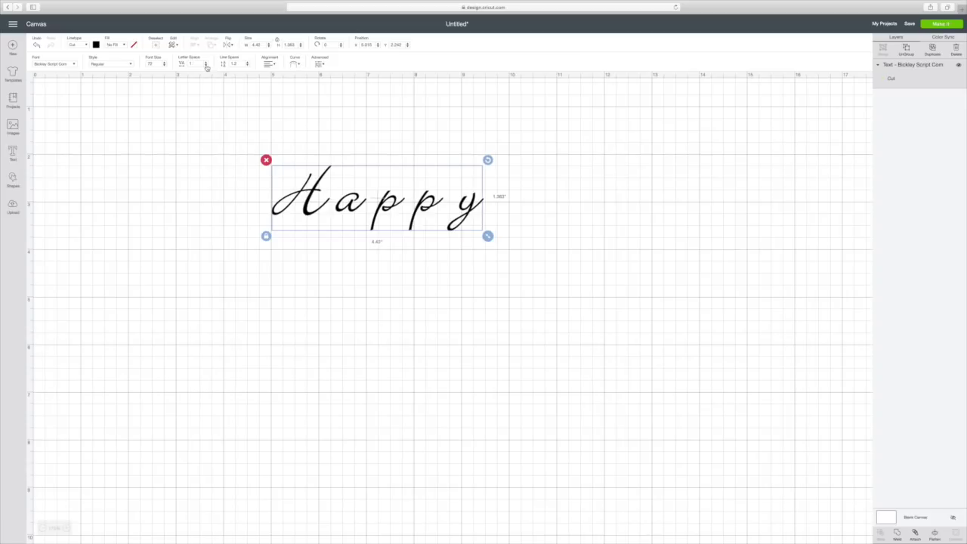
pyautogui.click(206, 65)
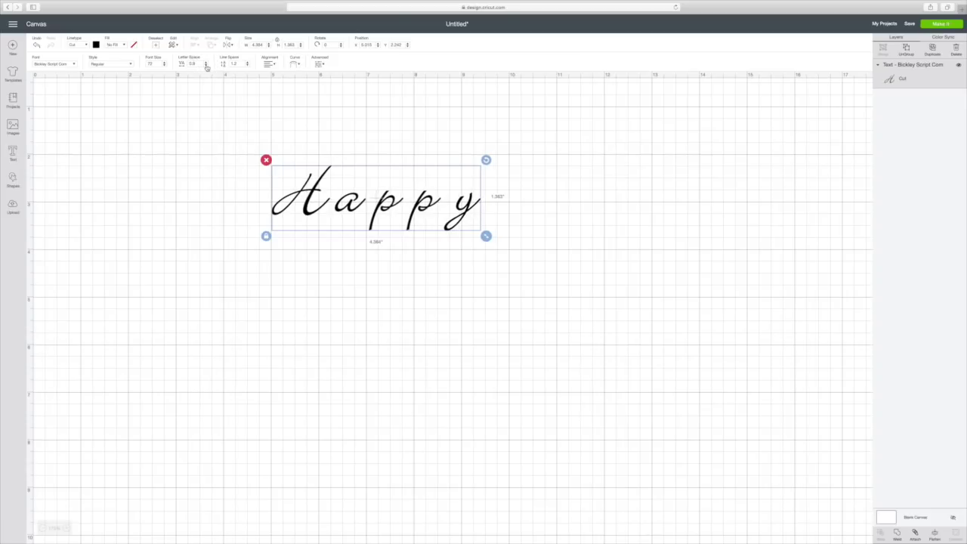
pyautogui.click(206, 65)
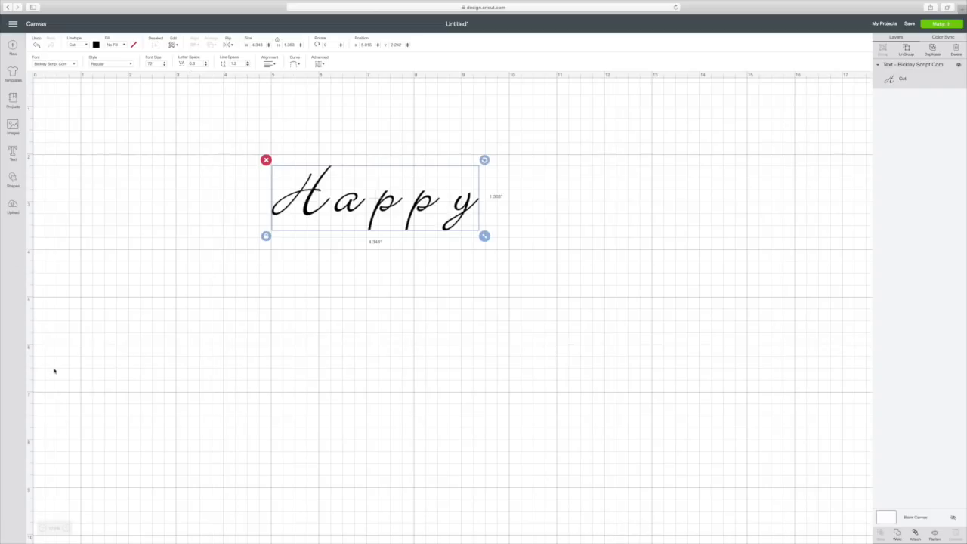
# Step: Push Happy's letter spacing below zero until the letters touch, about 3.45 inches wide
pyautogui.click(67, 527)
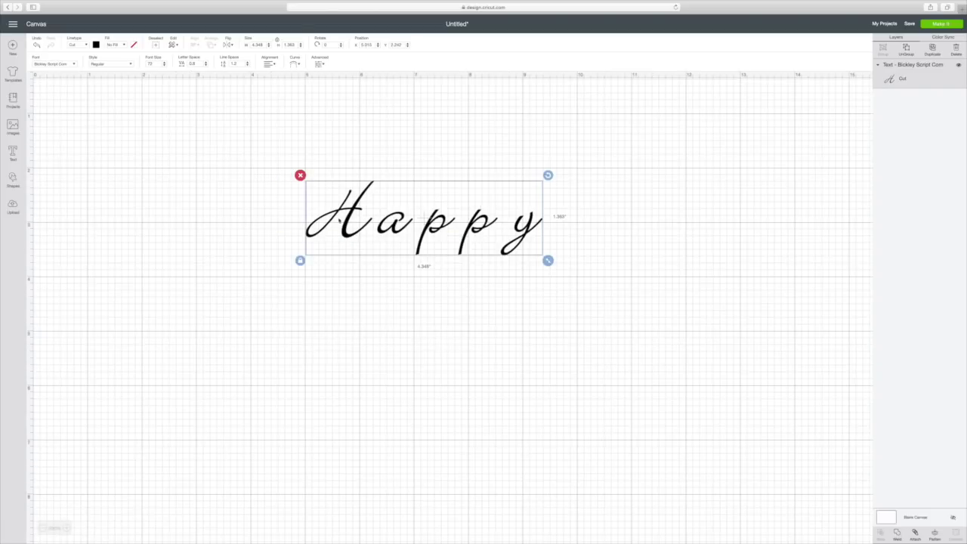
pyautogui.click(206, 67)
pyautogui.click(206, 67)
pyautogui.click(206, 66)
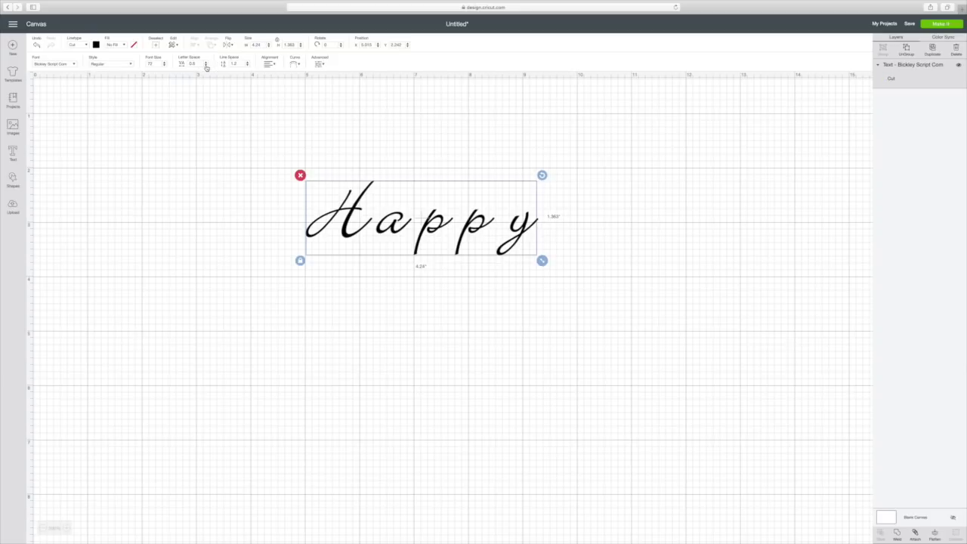
pyautogui.click(206, 66)
pyautogui.click(206, 67)
pyautogui.click(206, 67)
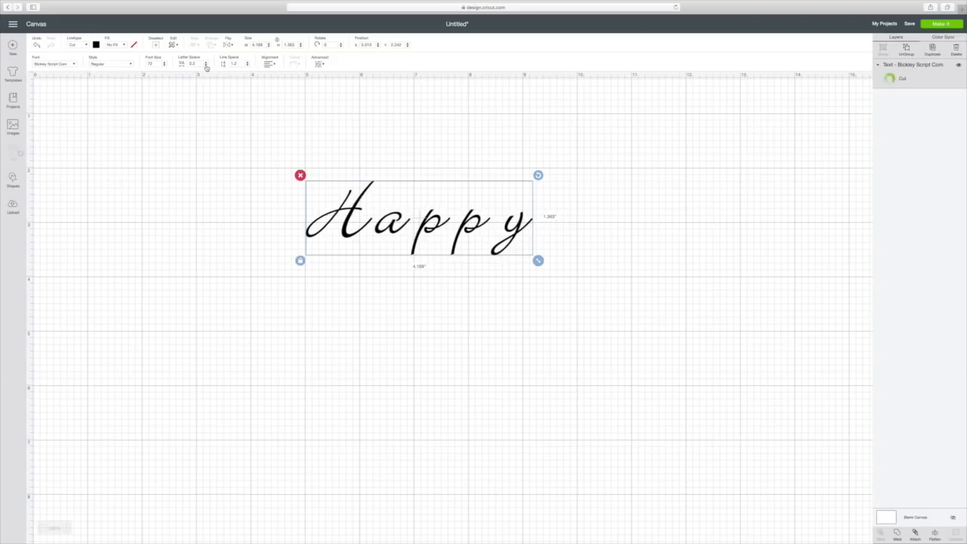
pyautogui.click(206, 67)
pyautogui.click(206, 67)
pyautogui.click(206, 66)
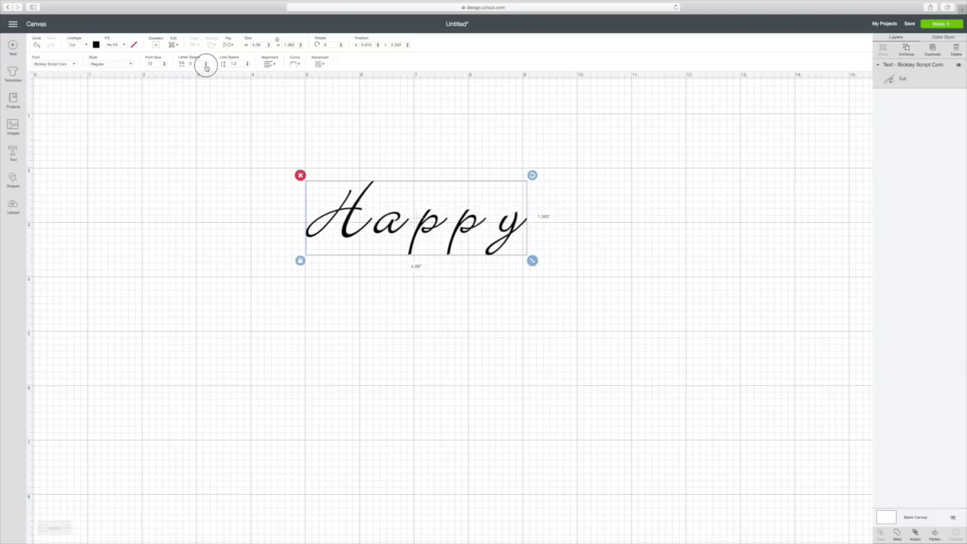
pyautogui.click(206, 66)
pyautogui.click(207, 66)
pyautogui.click(206, 67)
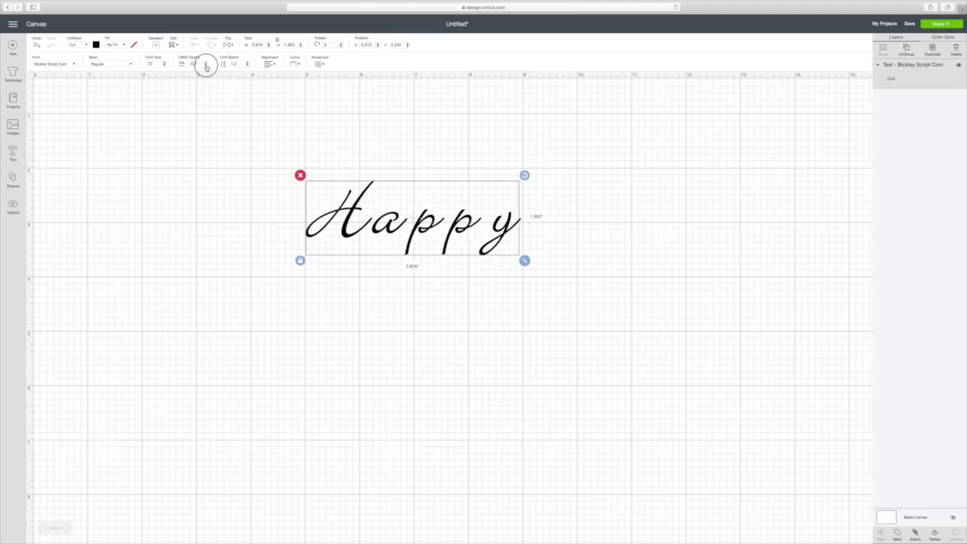
pyautogui.click(206, 67)
pyautogui.click(206, 66)
pyautogui.click(206, 66)
pyautogui.click(206, 67)
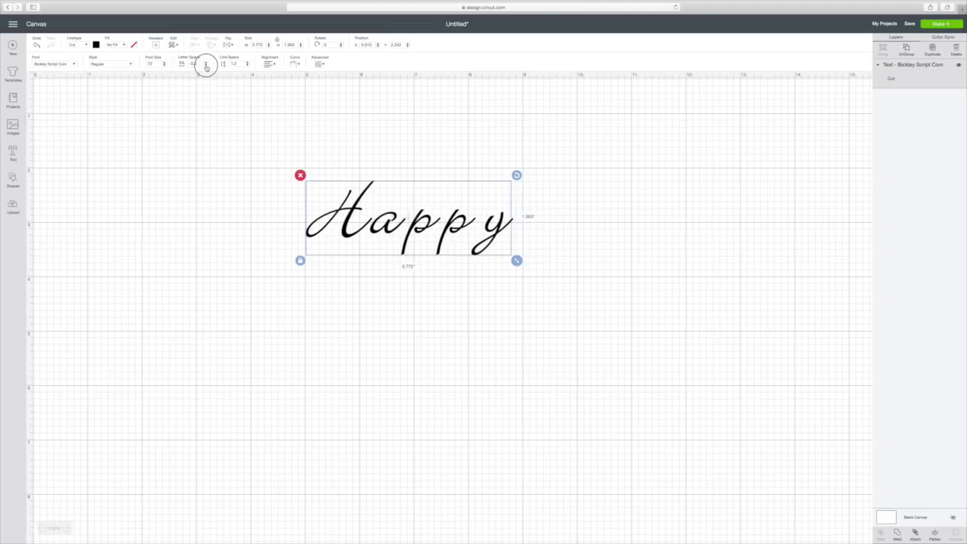
pyautogui.click(206, 67)
pyautogui.click(206, 66)
pyautogui.click(206, 67)
pyautogui.click(206, 67)
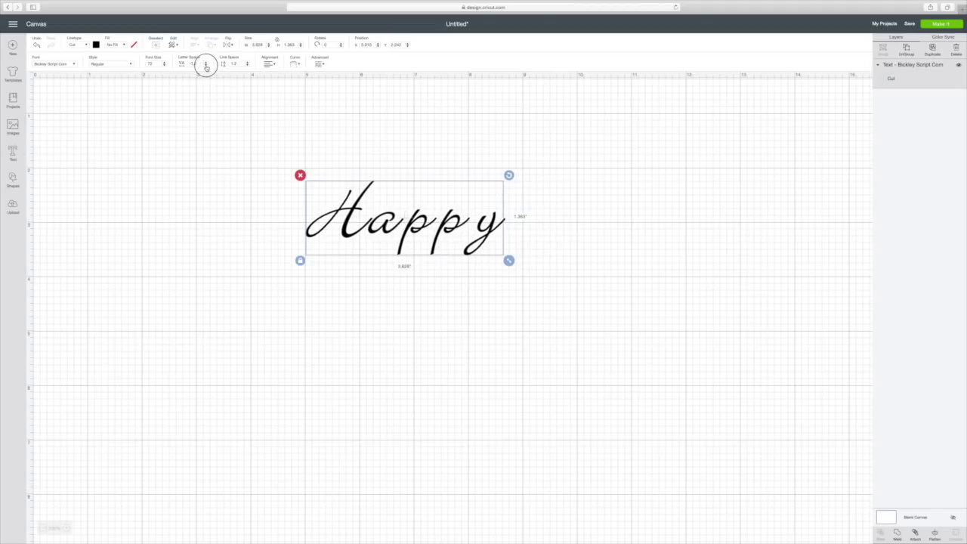
pyautogui.click(206, 67)
pyautogui.click(206, 67)
pyautogui.click(206, 66)
pyautogui.click(206, 67)
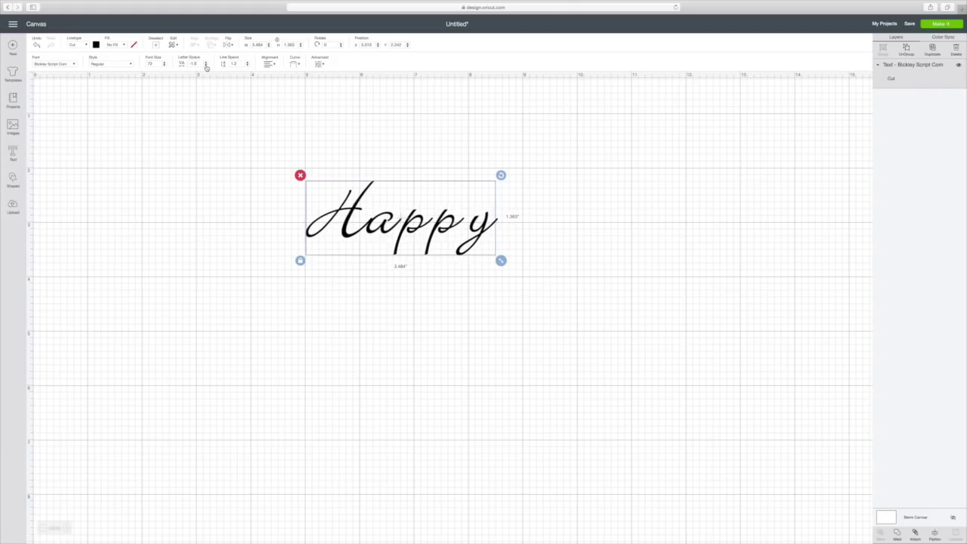
pyautogui.click(206, 67)
pyautogui.click(206, 67)
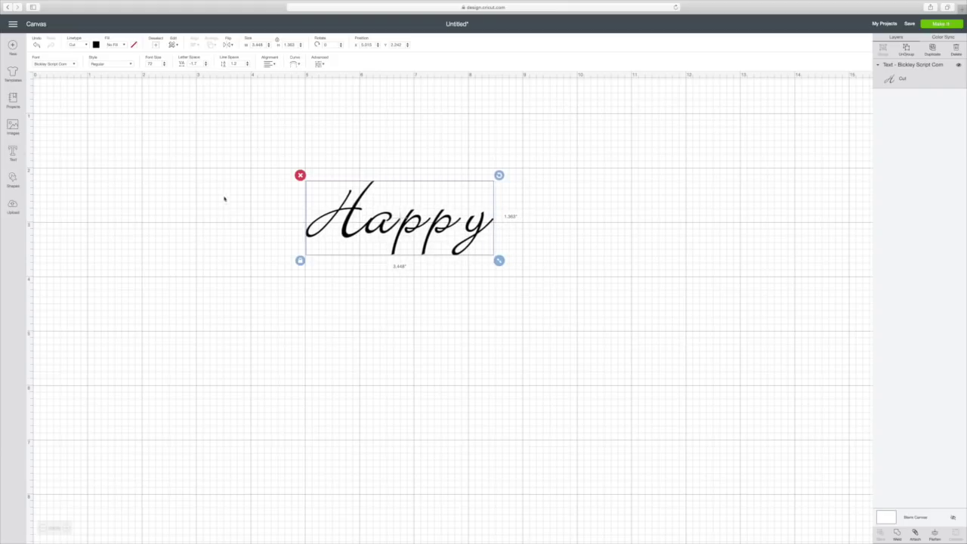
pyautogui.click(541, 251)
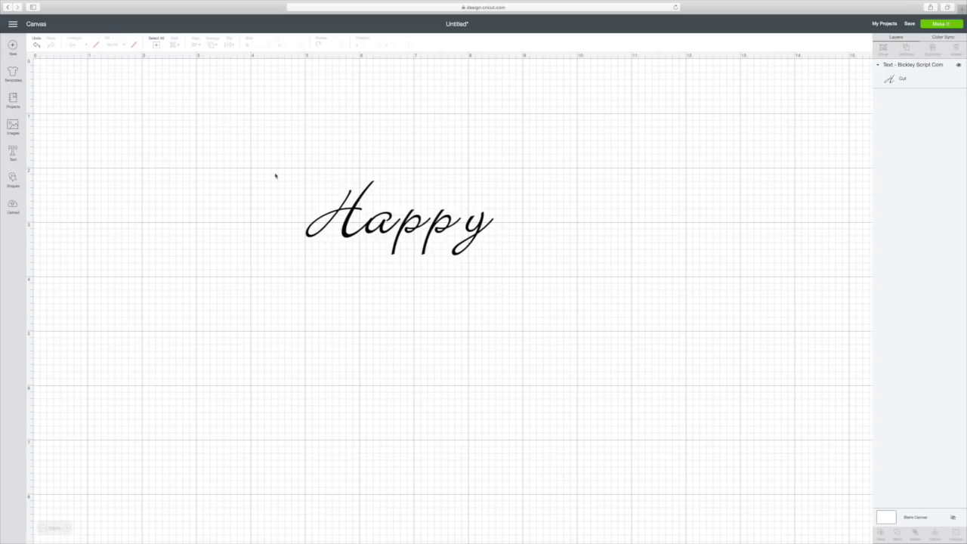
pyautogui.moveTo(288, 175); pyautogui.dragTo(568, 284)
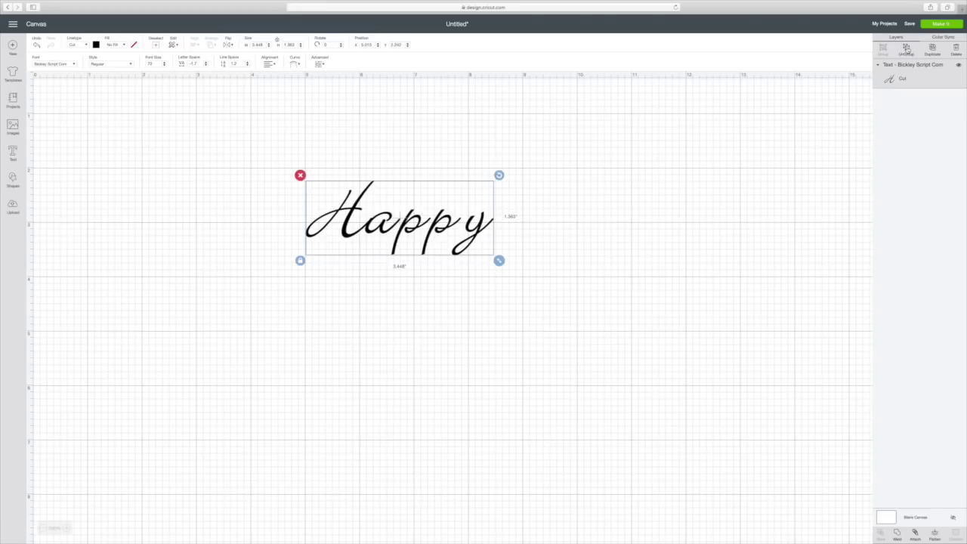
# Step: Ungroup Happy into five letters and nudge the H, a and y so the script joins
pyautogui.click(906, 49)
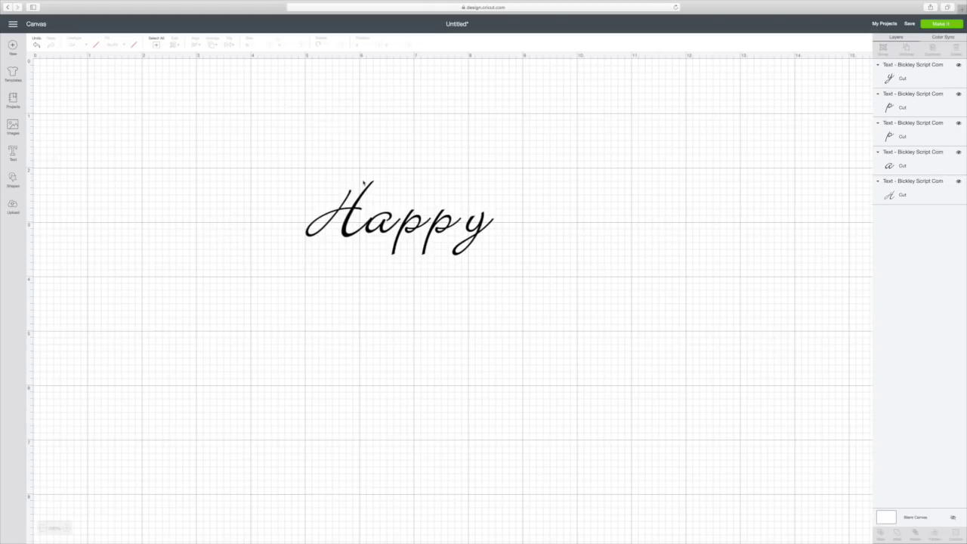
pyautogui.click(67, 527)
pyautogui.click(67, 527)
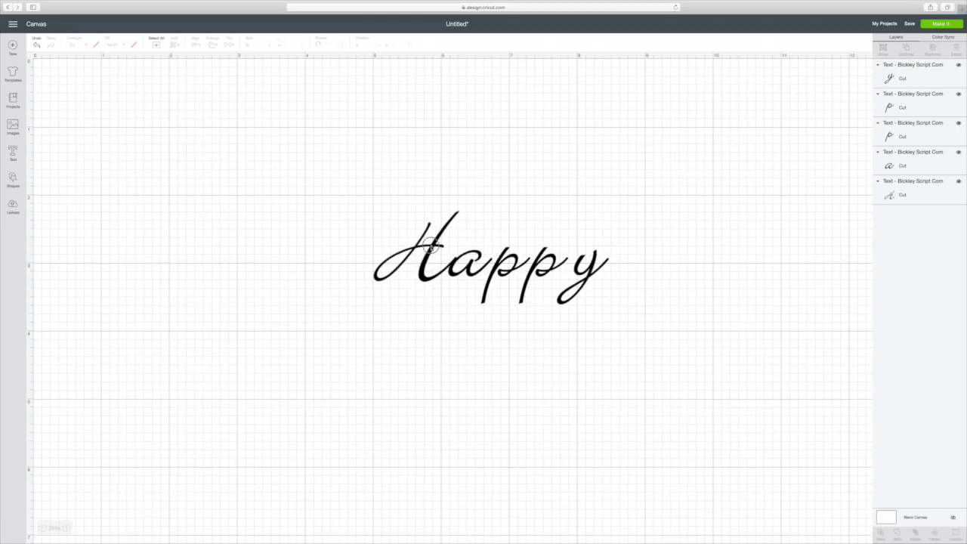
pyautogui.moveTo(428, 243); pyautogui.dragTo(545, 265)
pyautogui.click(445, 304)
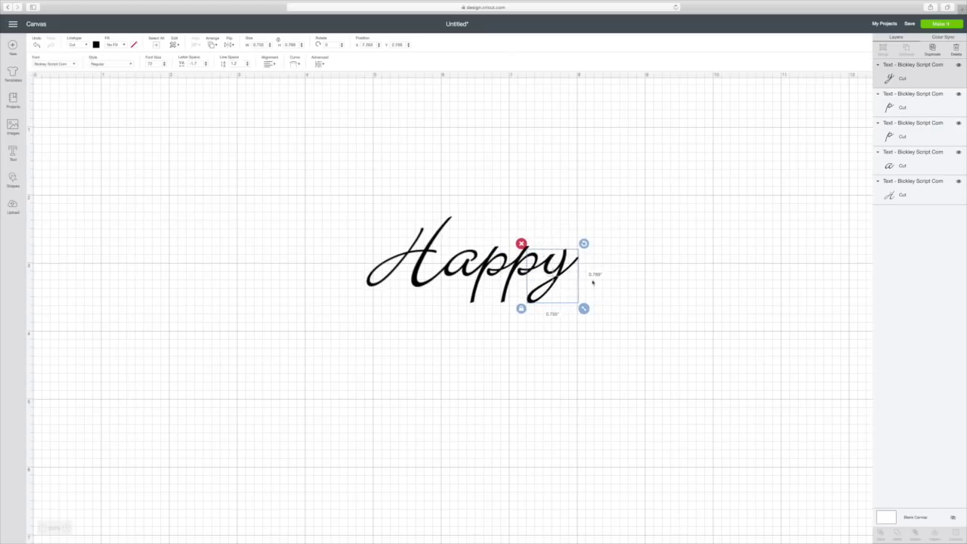
pyautogui.click(628, 293)
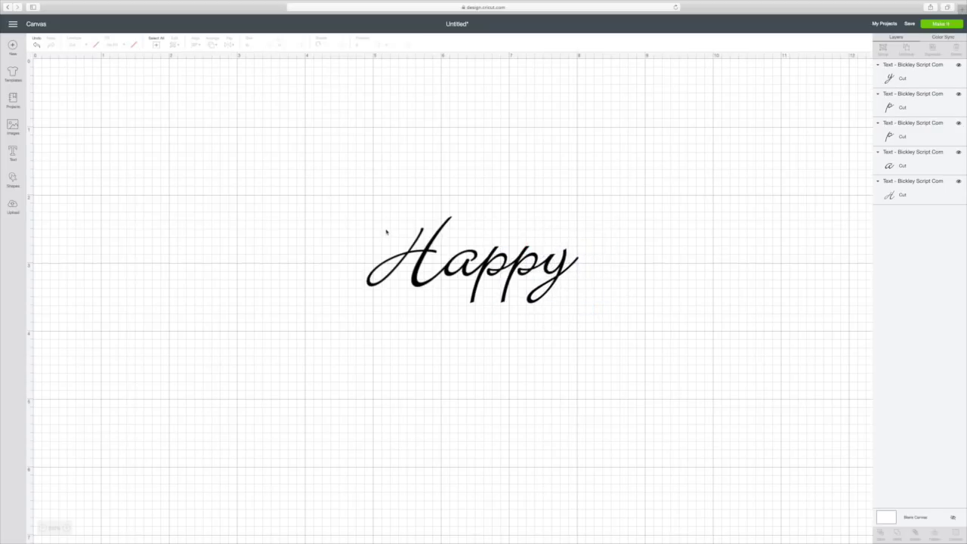
# Step: Group the five Happy letters and move the group toward the upper left
pyautogui.moveTo(365, 215); pyautogui.dragTo(615, 317)
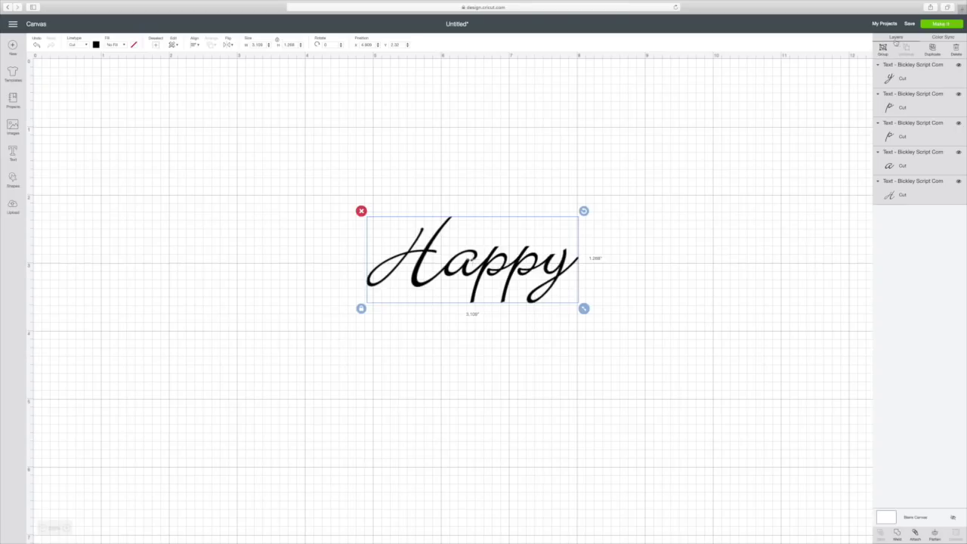
pyautogui.click(882, 49)
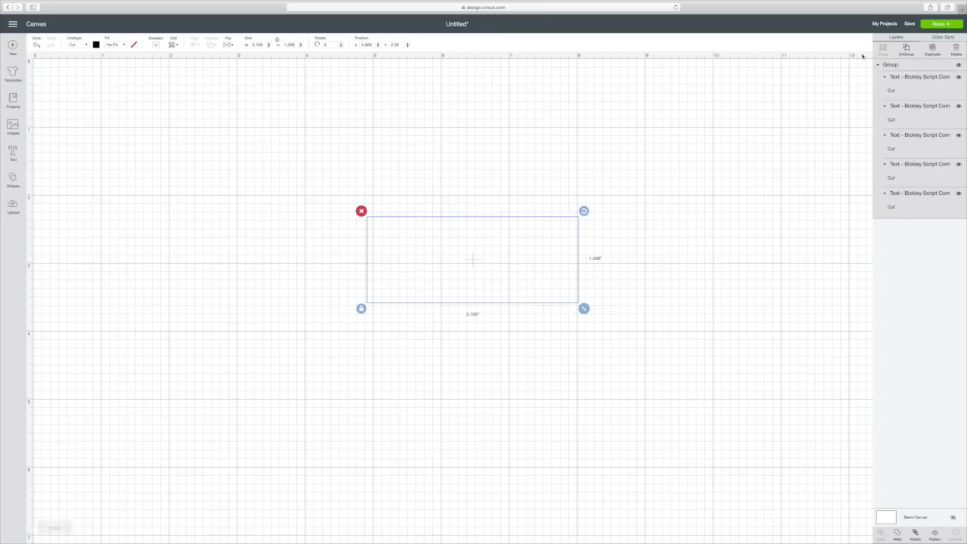
pyautogui.moveTo(404, 225); pyautogui.dragTo(323, 116)
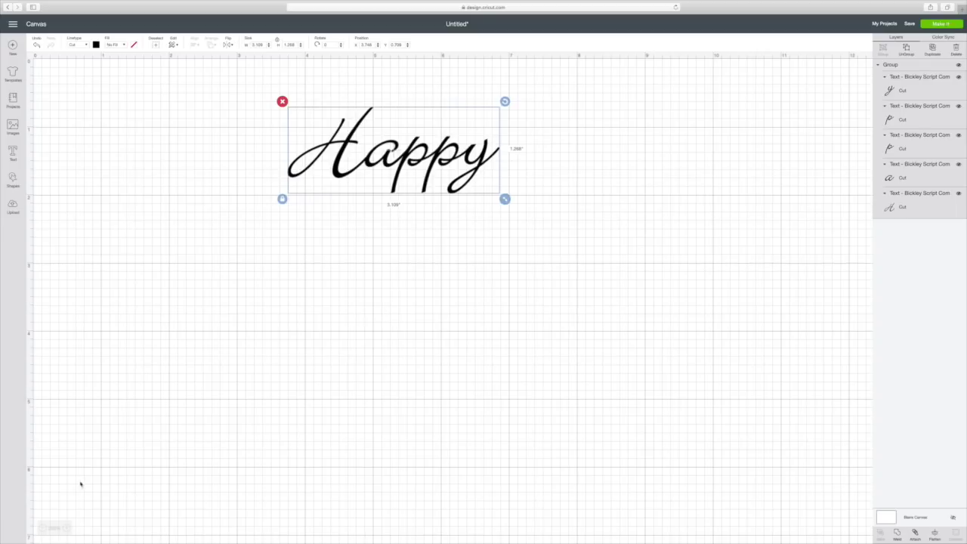
# Step: Zoom in to check the letter joins and add a new empty text box
pyautogui.click(66, 528)
pyautogui.click(66, 528)
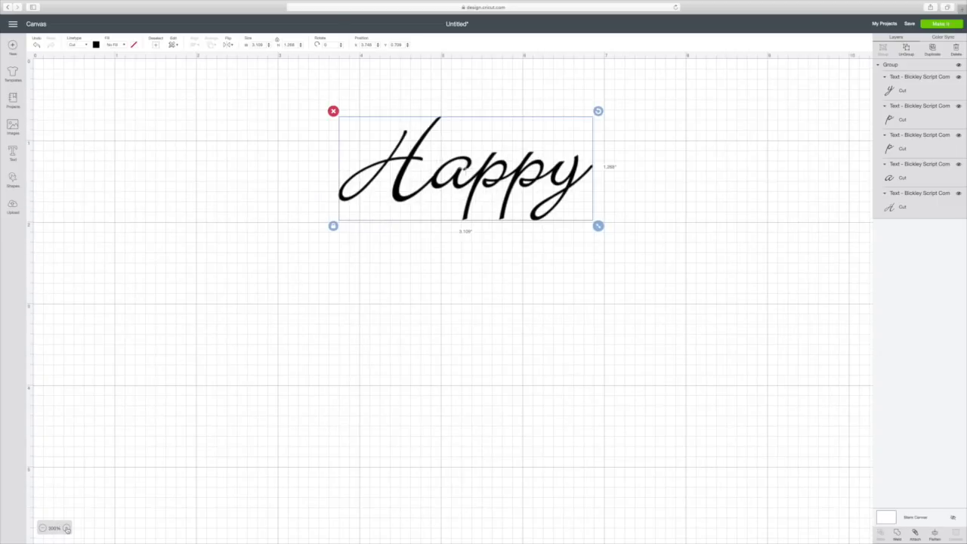
pyautogui.click(67, 528)
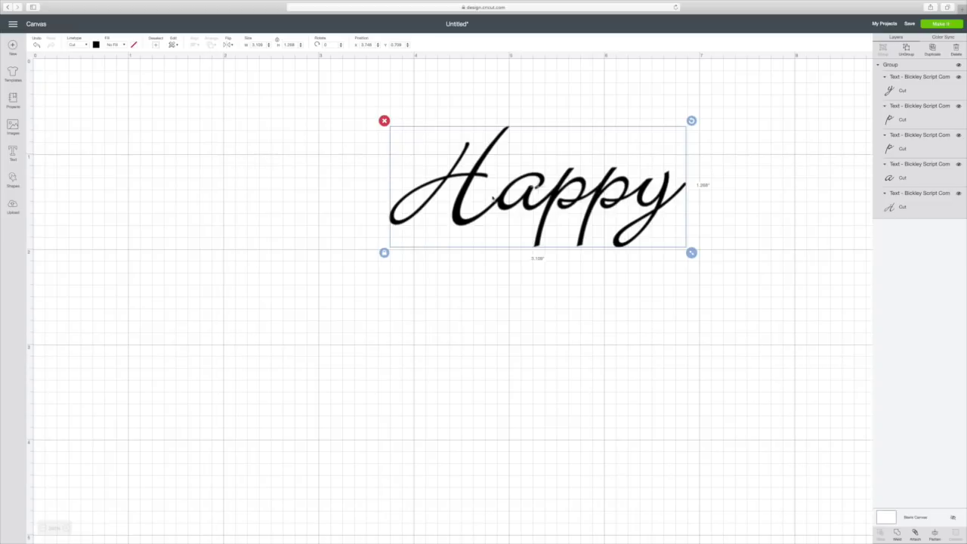
pyautogui.scroll(-1, 211, 246)
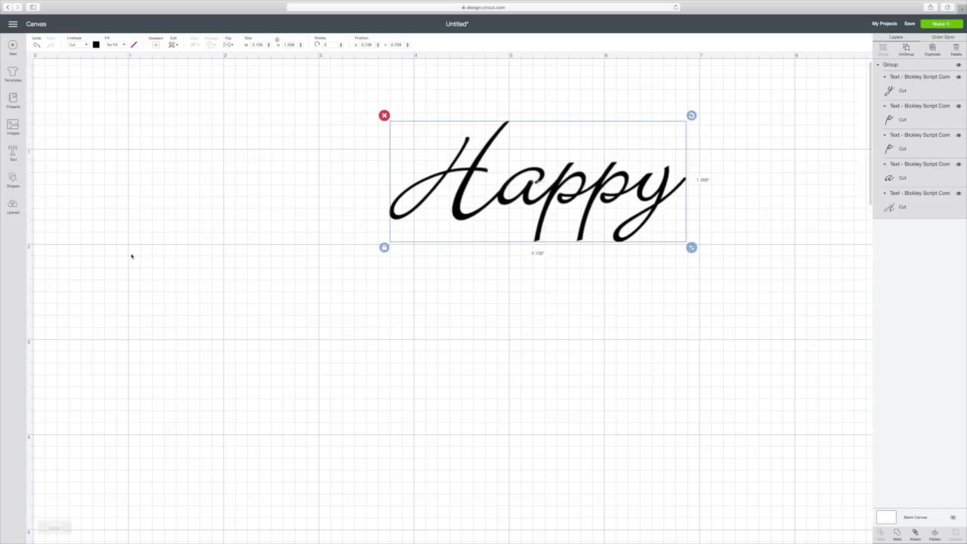
pyautogui.scroll(-2, 128, 242)
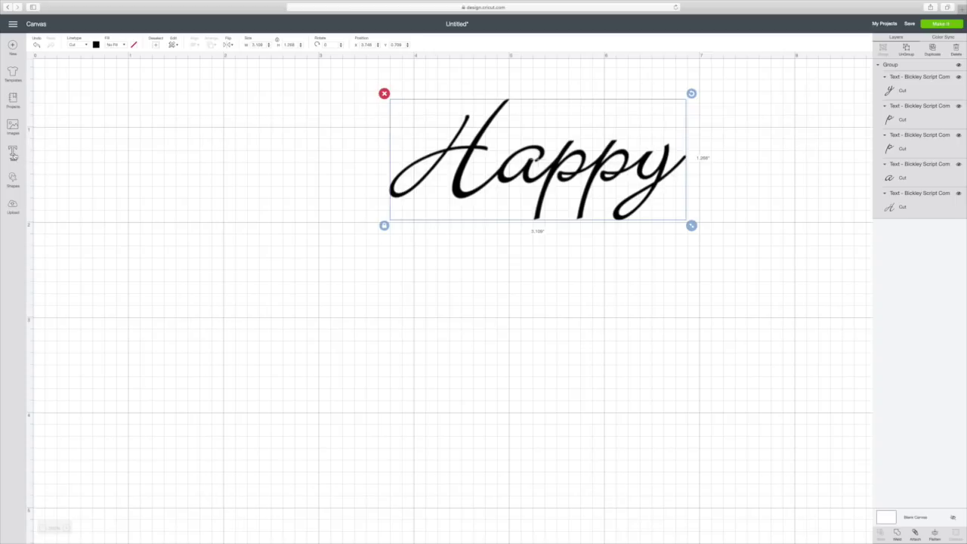
pyautogui.click(12, 154)
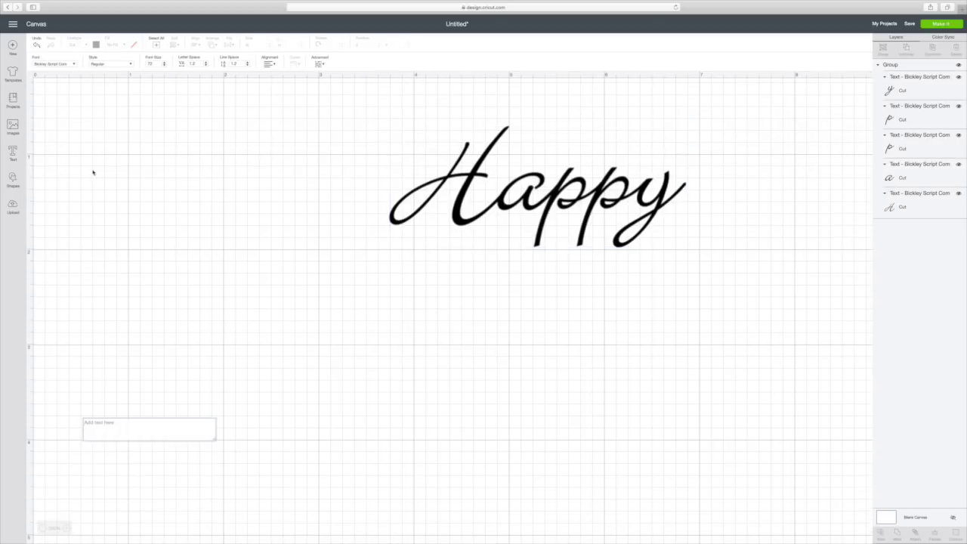
# Step: Type 'Spring' into the new text box below the grouped Happy
pyautogui.write('Spring')
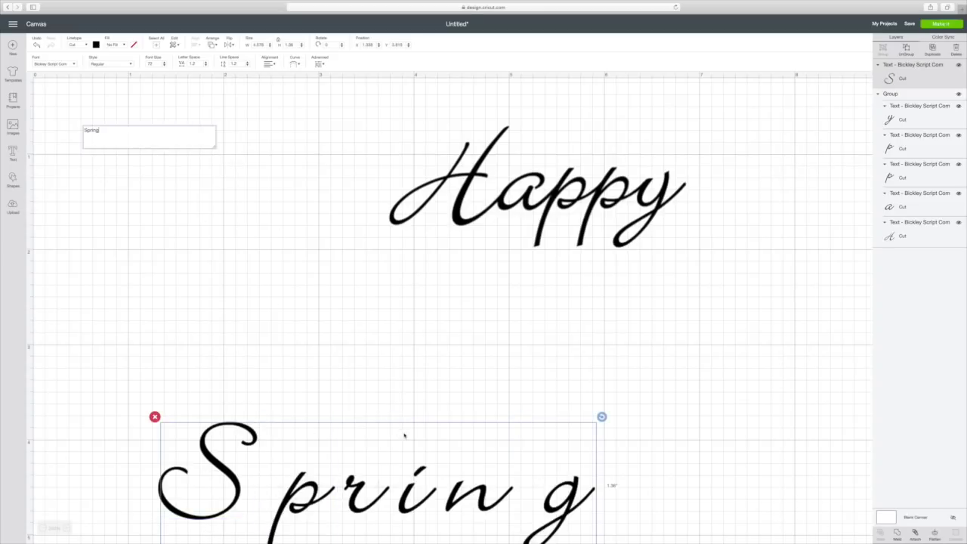
pyautogui.click(423, 387)
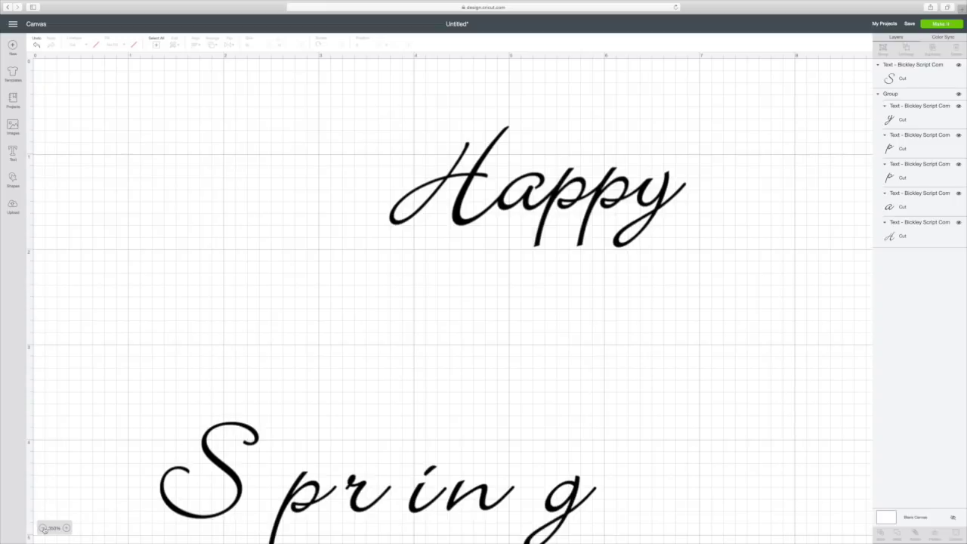
pyautogui.click(45, 528)
# Step: Move the Spring text up and right so it sits beneath Happy
pyautogui.click(44, 528)
pyautogui.click(45, 527)
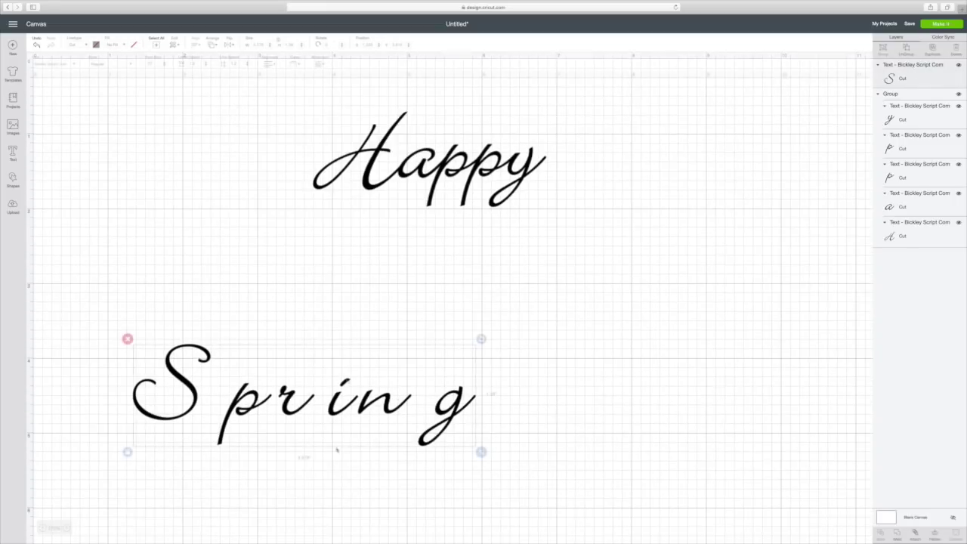
pyautogui.click(355, 358)
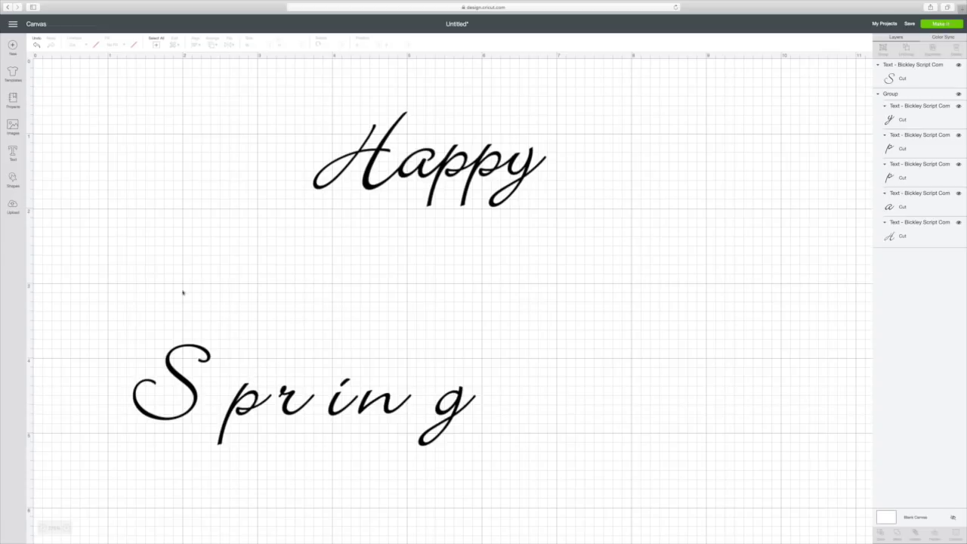
pyautogui.moveTo(136, 334); pyautogui.dragTo(516, 471)
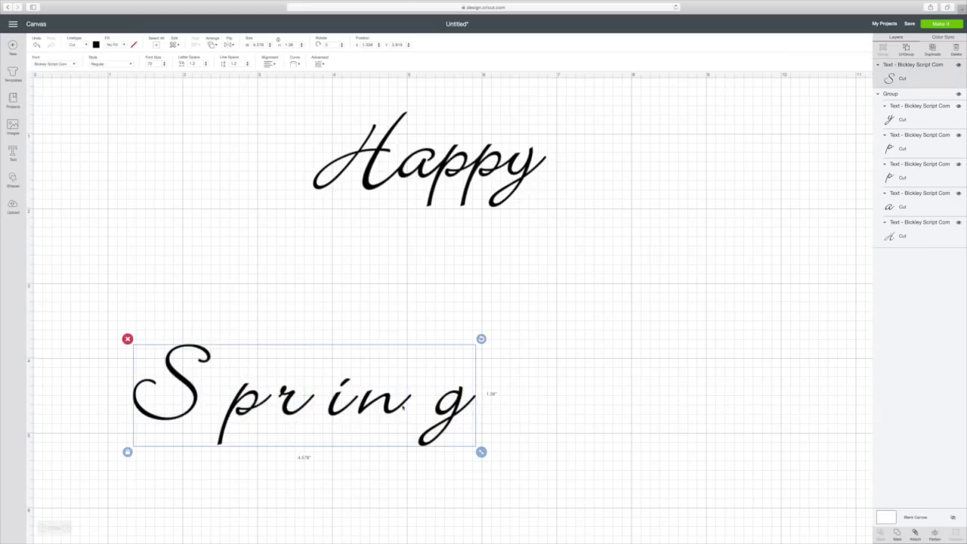
pyautogui.click(353, 364)
pyautogui.moveTo(402, 390); pyautogui.dragTo(487, 306)
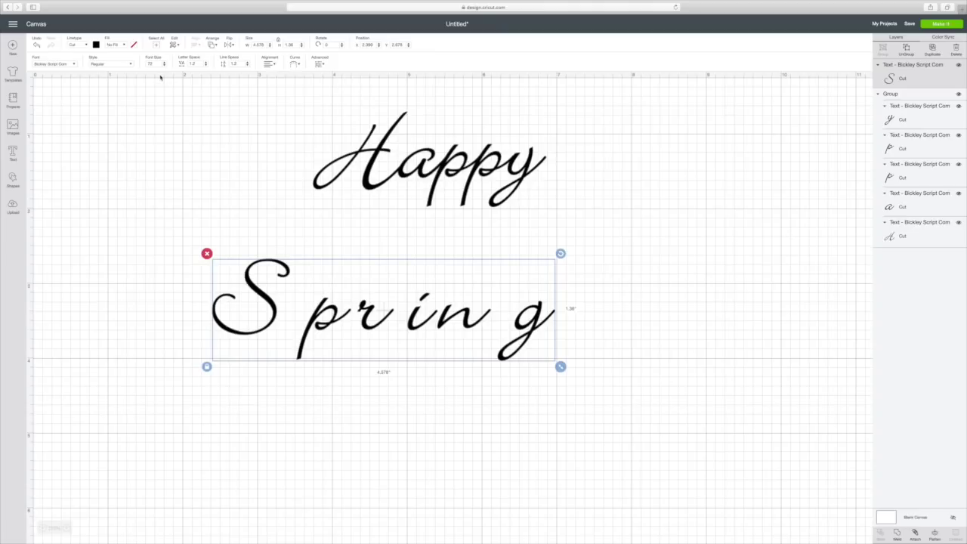
# Step: Reduce Spring's letter spacing to -0.3, narrowing it to about 3.95 inches
pyautogui.click(206, 67)
pyautogui.click(206, 67)
pyautogui.click(206, 67)
pyautogui.click(206, 67)
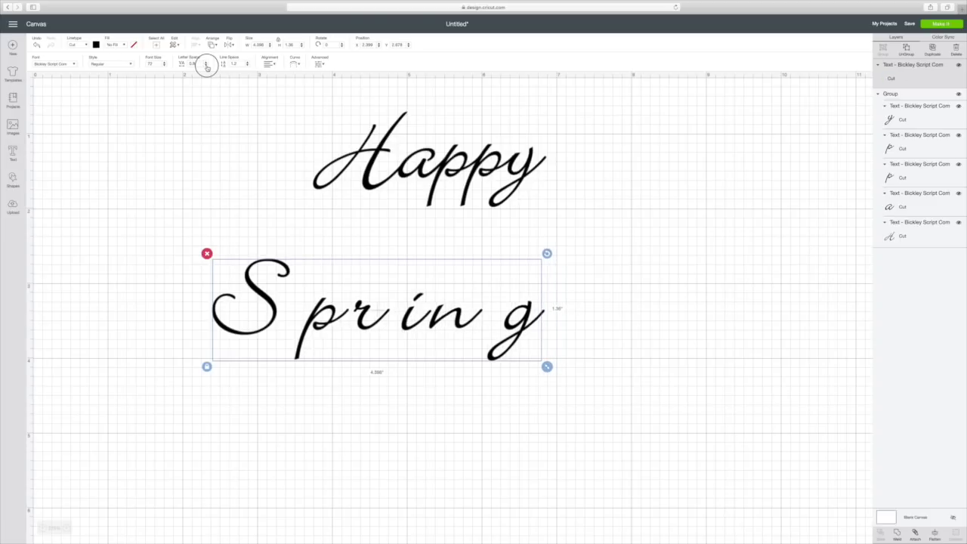
pyautogui.click(207, 67)
pyautogui.click(207, 67)
pyautogui.click(206, 67)
pyautogui.click(207, 66)
pyautogui.click(206, 67)
pyautogui.click(206, 67)
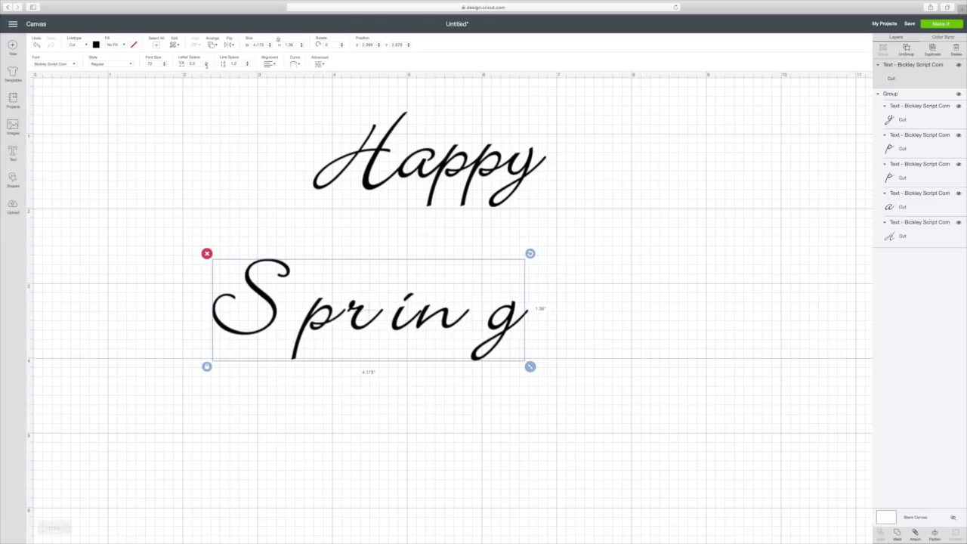
pyautogui.click(206, 66)
pyautogui.click(206, 66)
pyautogui.click(207, 66)
pyautogui.click(206, 67)
pyautogui.click(207, 66)
pyautogui.click(206, 66)
pyautogui.click(206, 66)
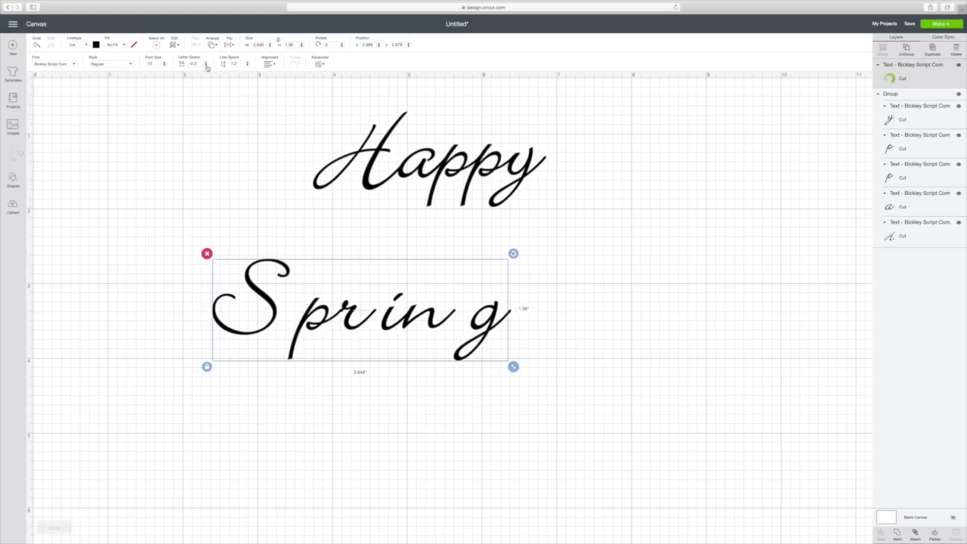
pyautogui.click(206, 66)
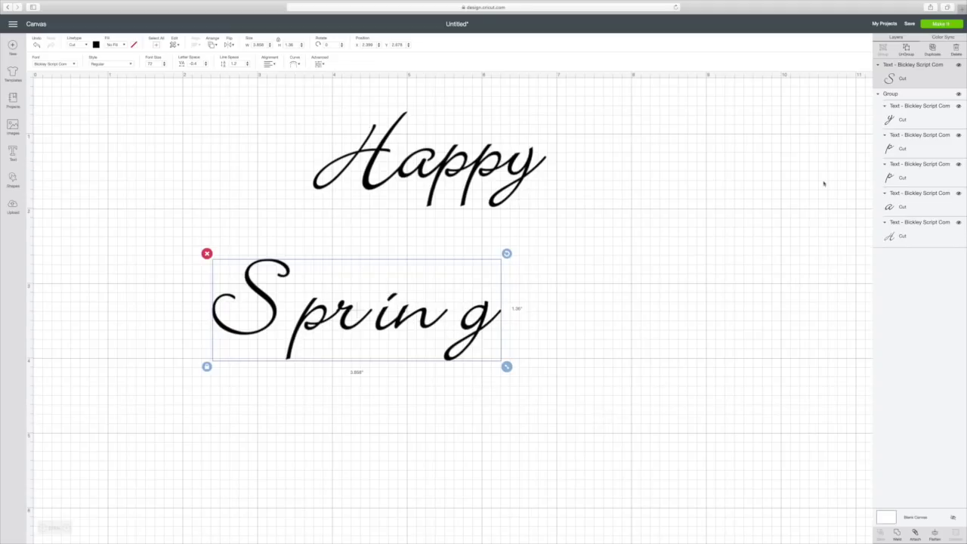
# Step: Ungroup Spring into letters and slide the p, r, n and g left to overlap their neighbours
pyautogui.click(906, 50)
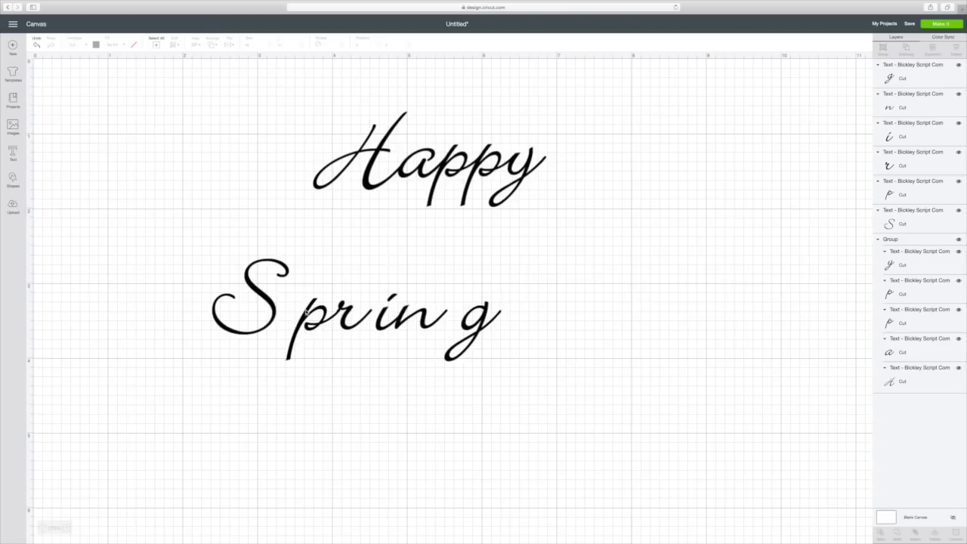
pyautogui.moveTo(306, 312); pyautogui.dragTo(280, 309)
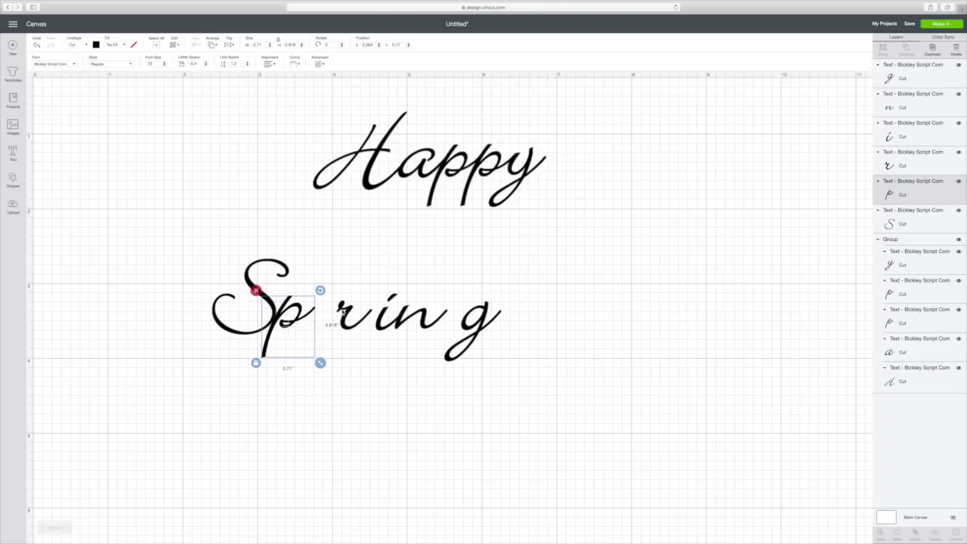
pyautogui.moveTo(344, 310)
pyautogui.mouseDown()
pyautogui.moveTo(317, 307)
pyautogui.moveTo(370, 310)
pyautogui.moveTo(344, 310)
pyautogui.mouseUp()
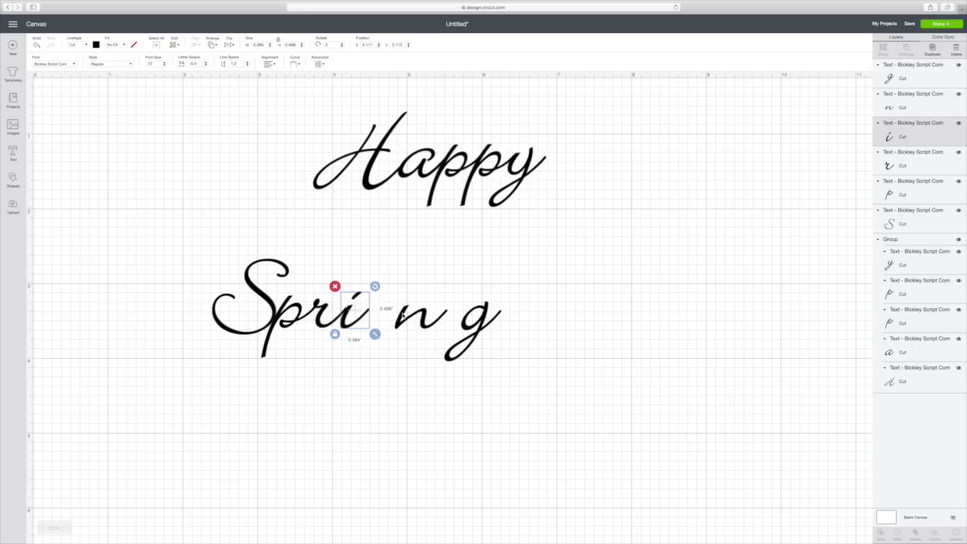
pyautogui.moveTo(402, 316); pyautogui.dragTo(348, 311)
pyautogui.click(349, 309)
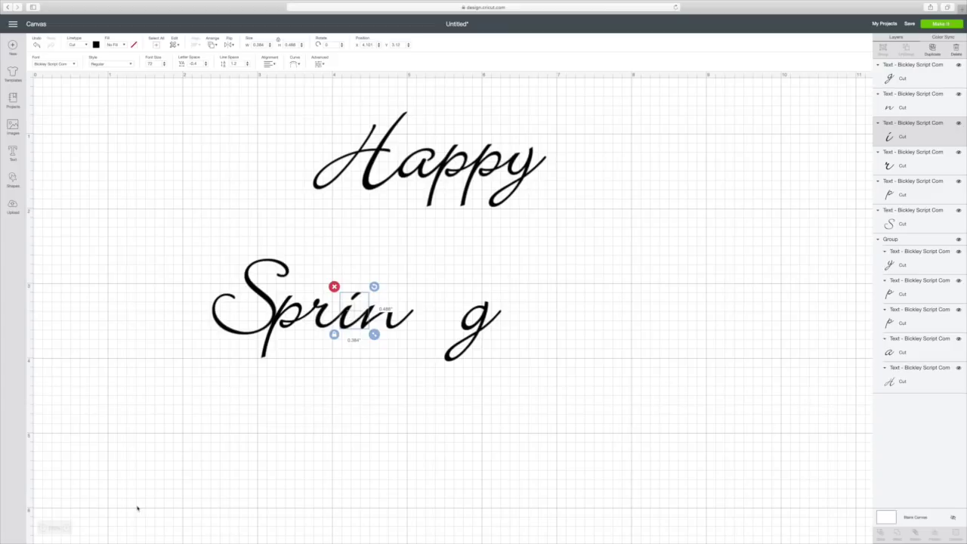
pyautogui.click(66, 526)
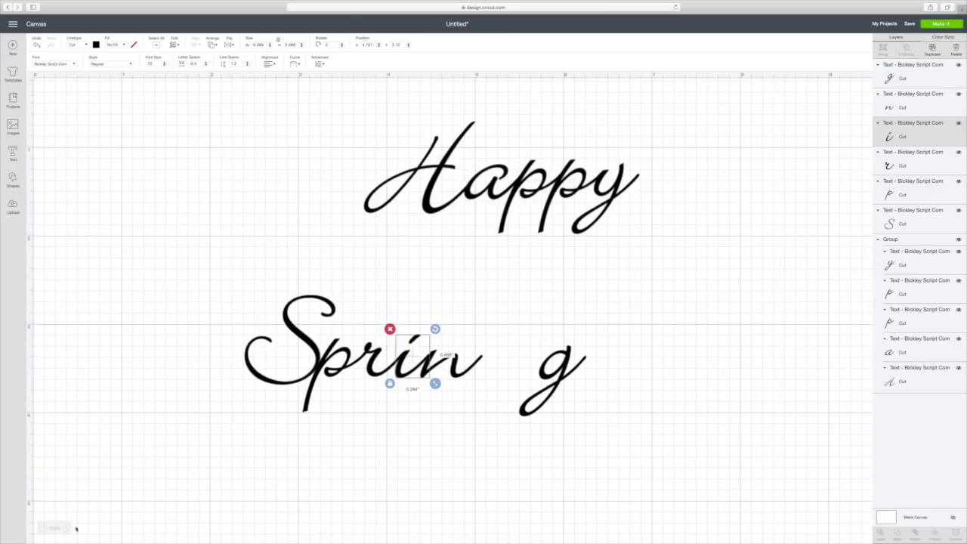
pyautogui.scroll(-5, 411, 426)
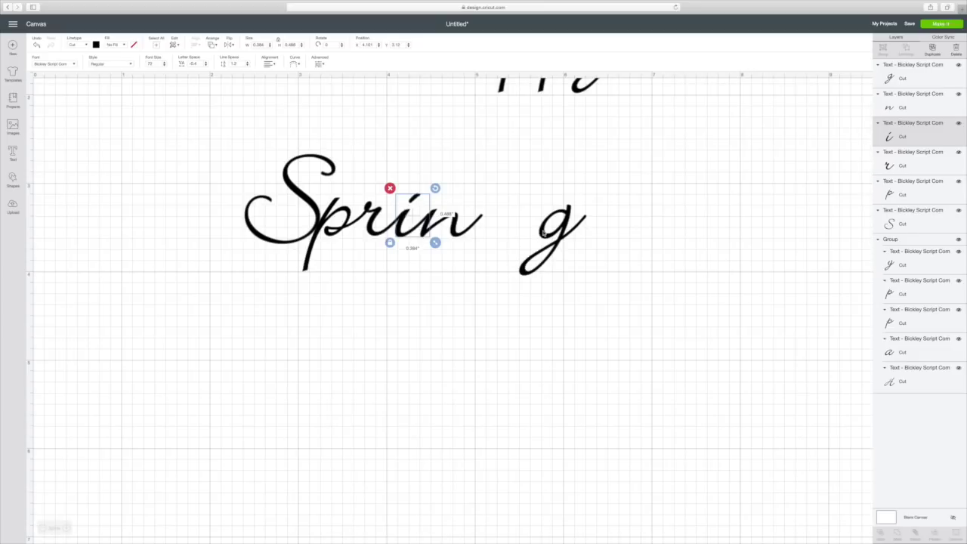
pyautogui.moveTo(540, 233); pyautogui.dragTo(481, 223)
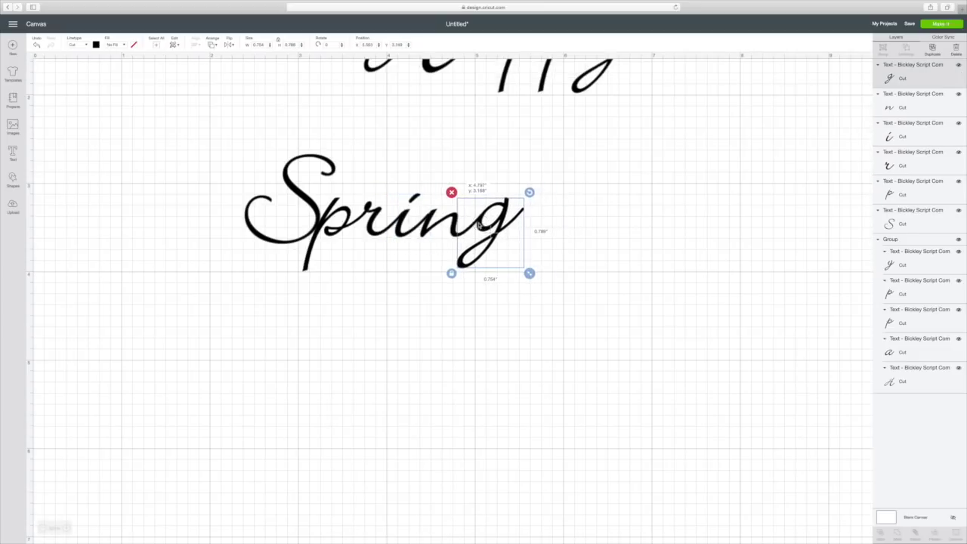
pyautogui.click(434, 219)
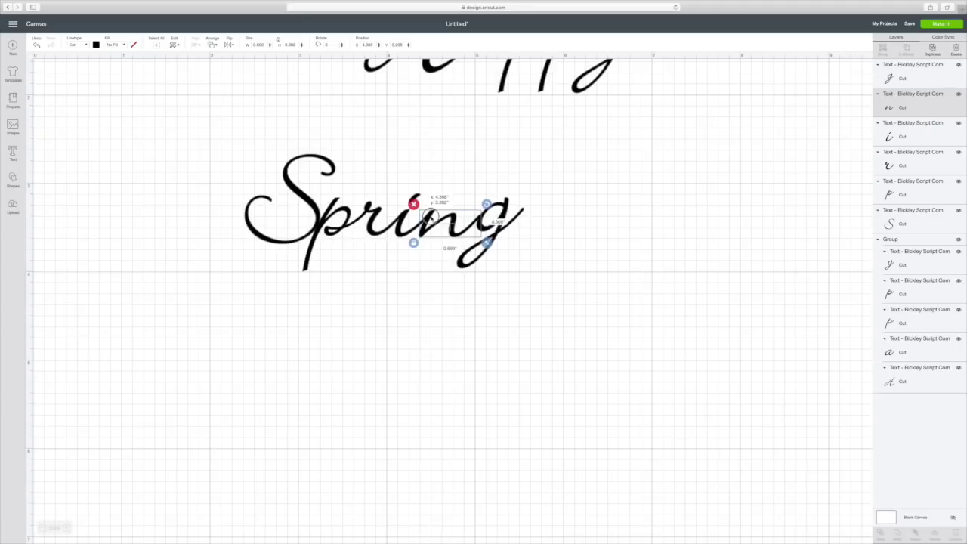
pyautogui.click(484, 225)
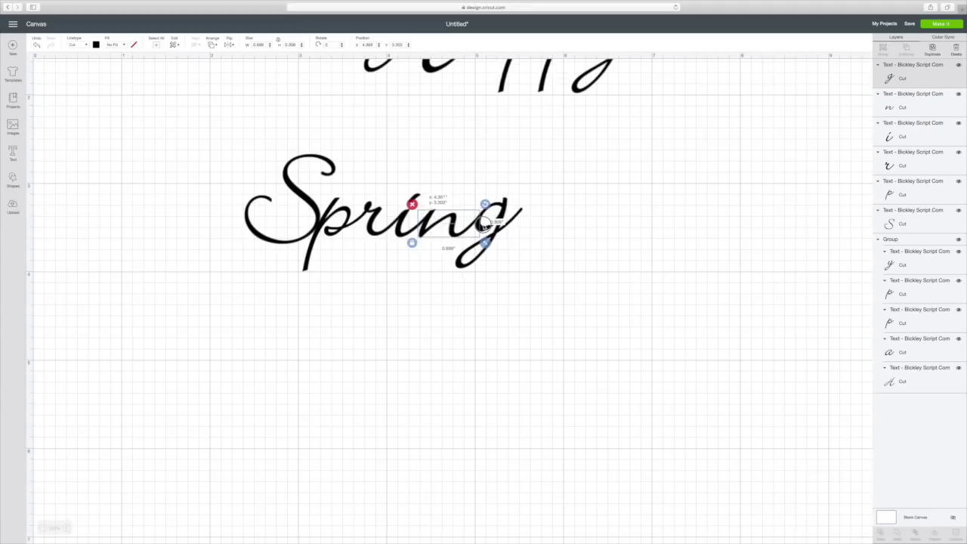
pyautogui.click(579, 248)
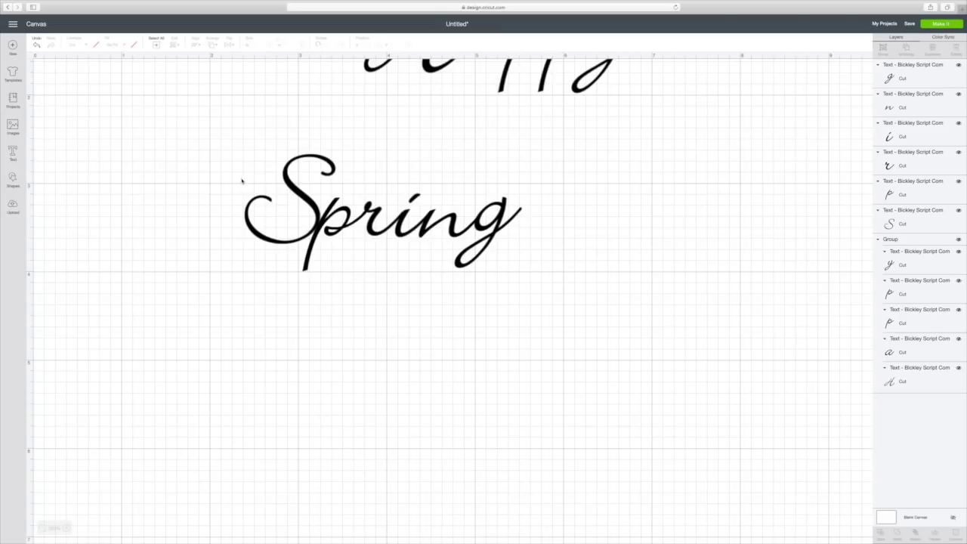
# Step: Marquee-select Spring's six letters and group them into a single layer
pyautogui.moveTo(239, 171); pyautogui.dragTo(705, 261)
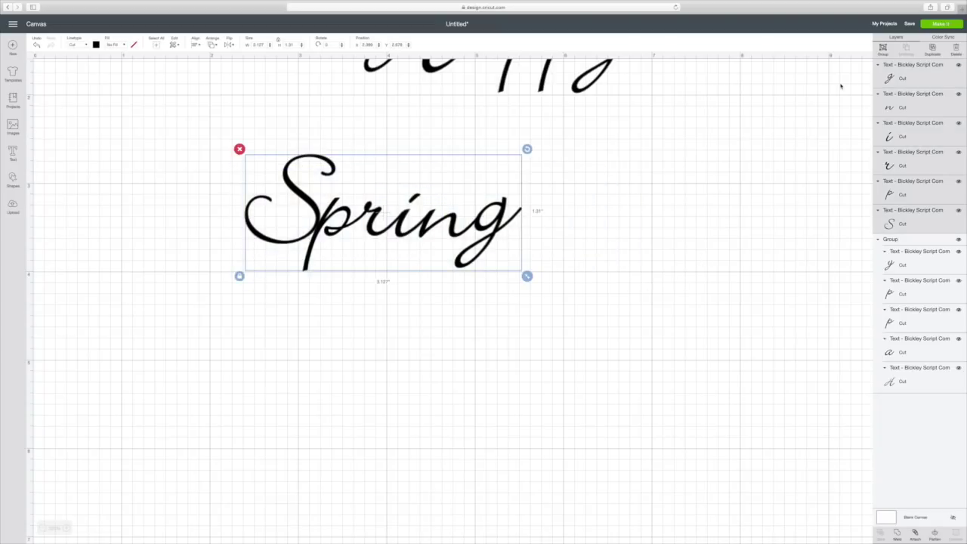
pyautogui.click(883, 48)
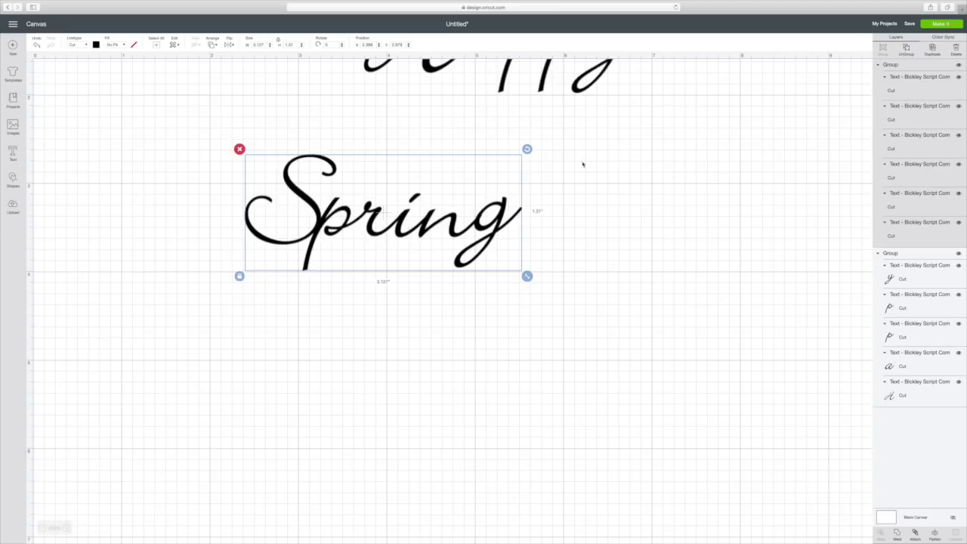
pyautogui.scroll(5, 582, 172)
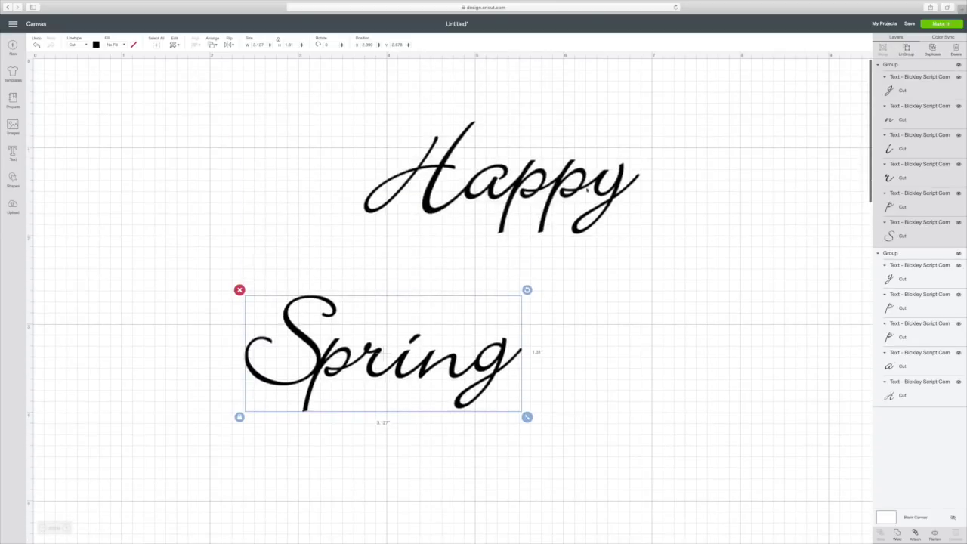
# Step: Drag the Spring group up beneath Happy, fine-tuning it slightly right and down
pyautogui.moveTo(446, 304); pyautogui.dragTo(491, 309)
pyautogui.moveTo(451, 361); pyautogui.dragTo(555, 276)
pyautogui.click(727, 345)
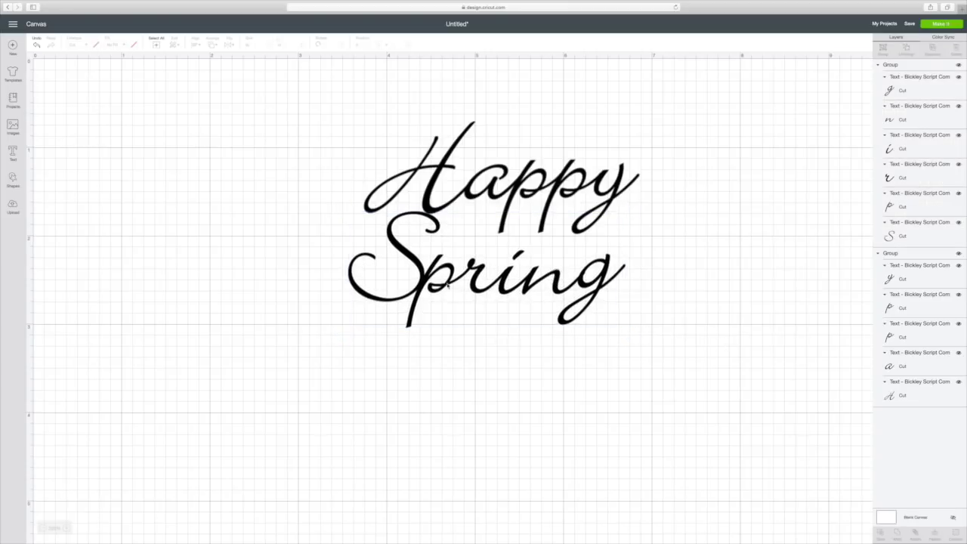
pyautogui.moveTo(453, 281); pyautogui.dragTo(442, 277)
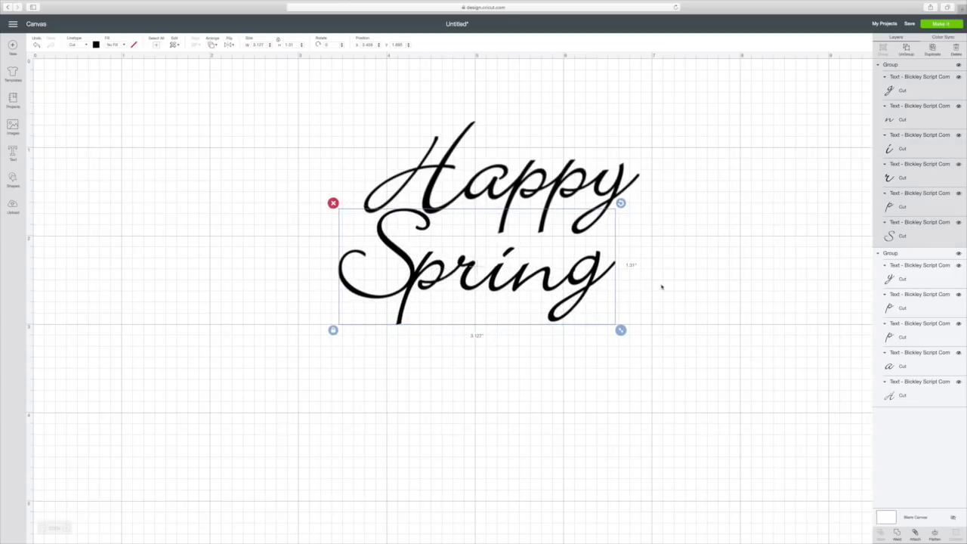
pyautogui.click(657, 289)
pyautogui.moveTo(589, 280); pyautogui.dragTo(606, 287)
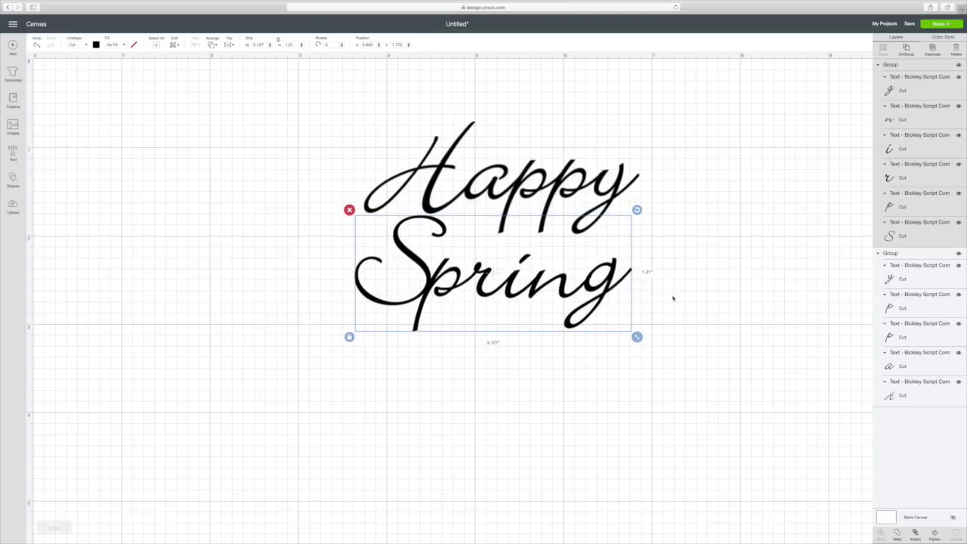
pyautogui.click(696, 295)
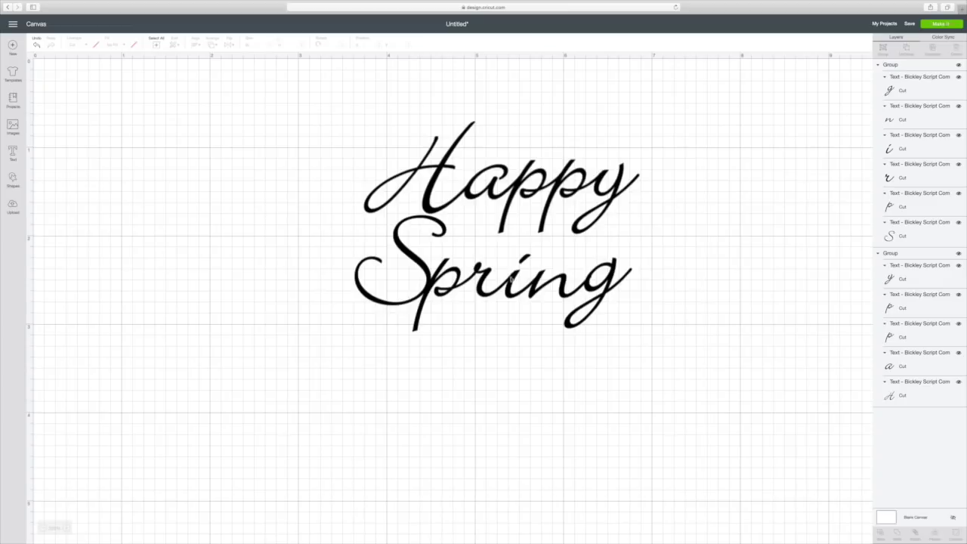
# Step: Select both Happy and Spring and align them with Center Horizontally
pyautogui.click(306, 106)
pyautogui.moveTo(305, 106); pyautogui.dragTo(706, 375)
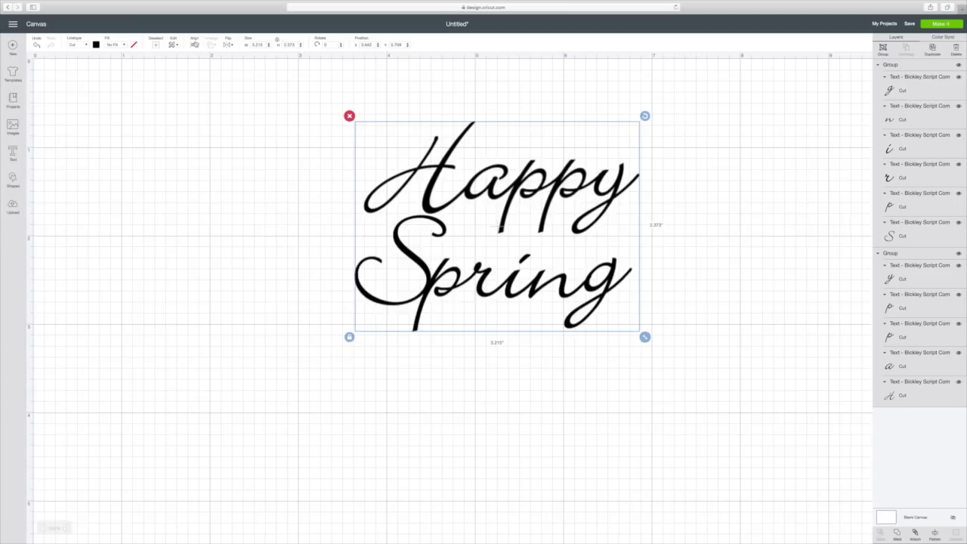
pyautogui.click(195, 46)
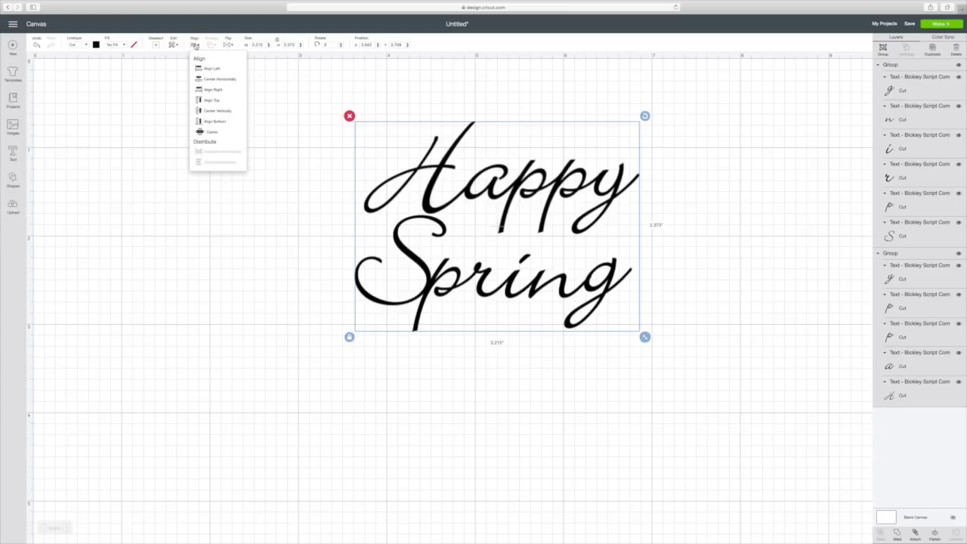
pyautogui.click(212, 80)
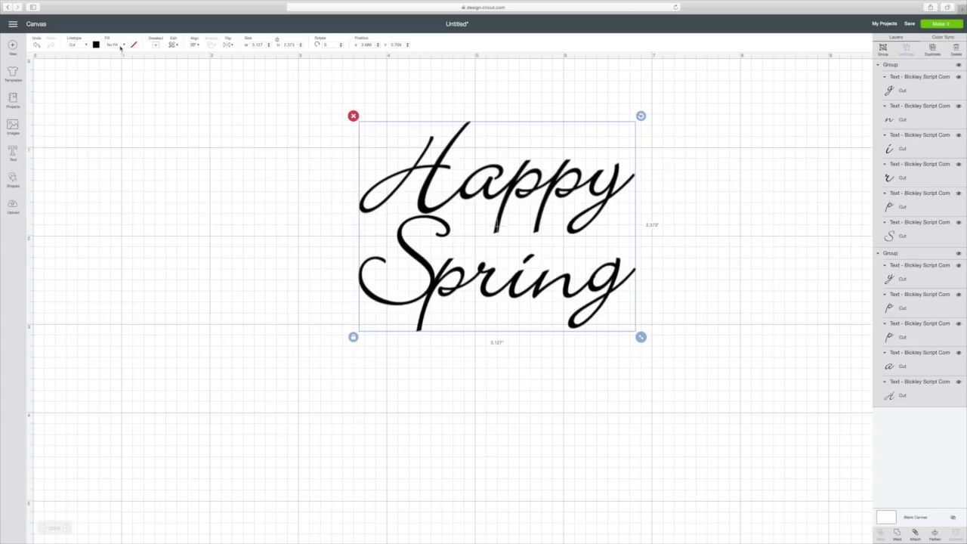
pyautogui.click(126, 45)
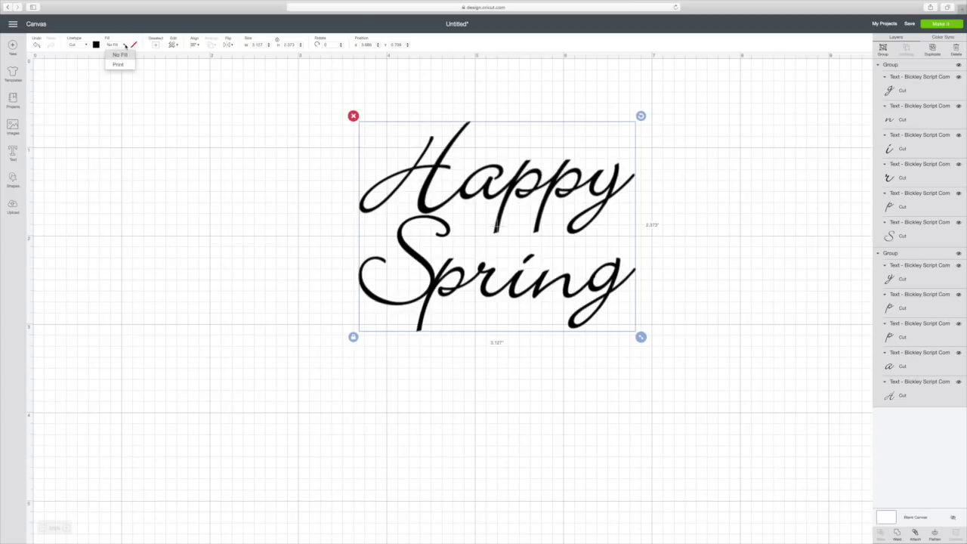
pyautogui.click(119, 65)
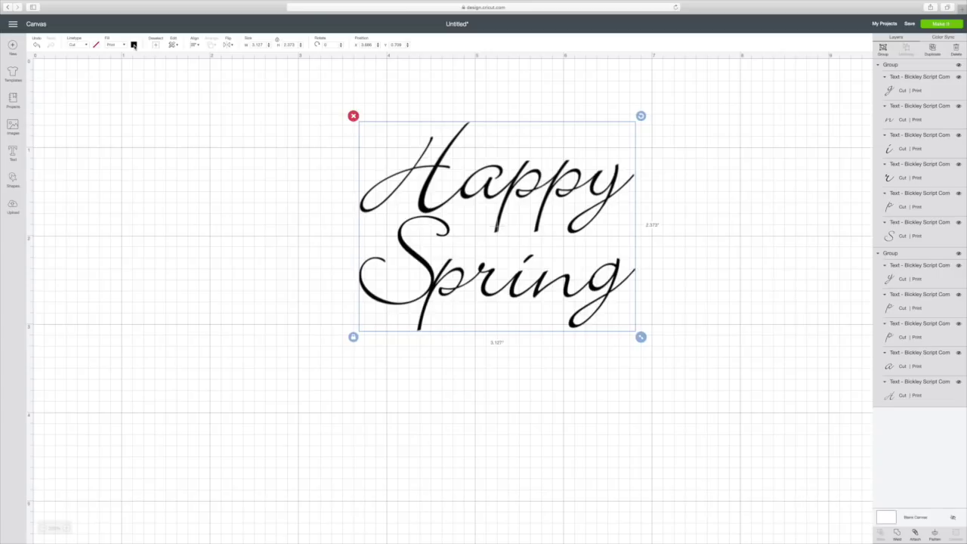
pyautogui.click(135, 45)
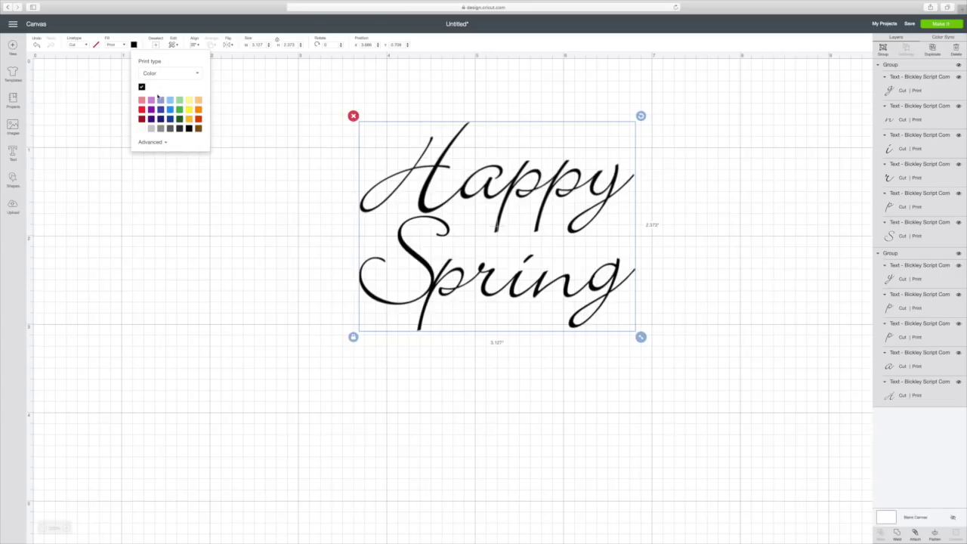
pyautogui.click(198, 75)
pyautogui.click(162, 88)
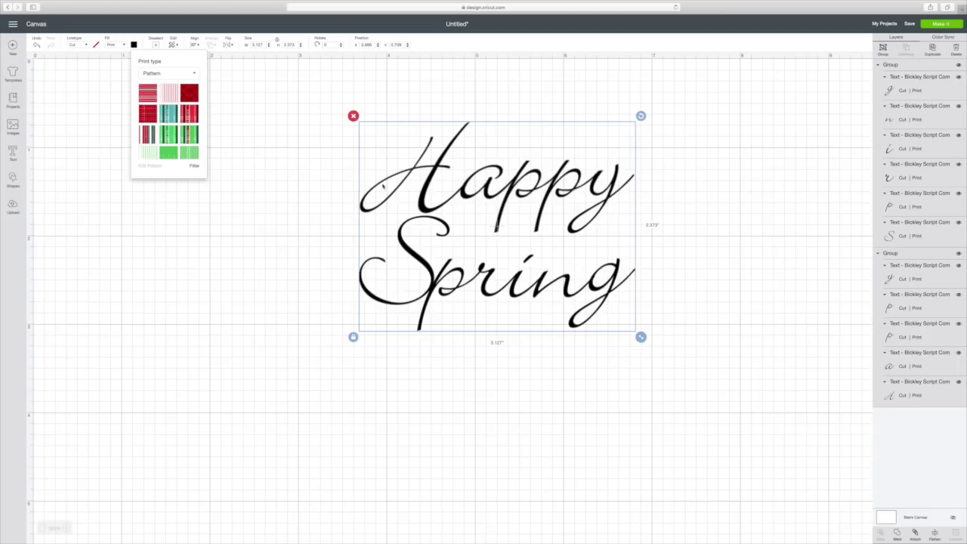
pyautogui.click(147, 93)
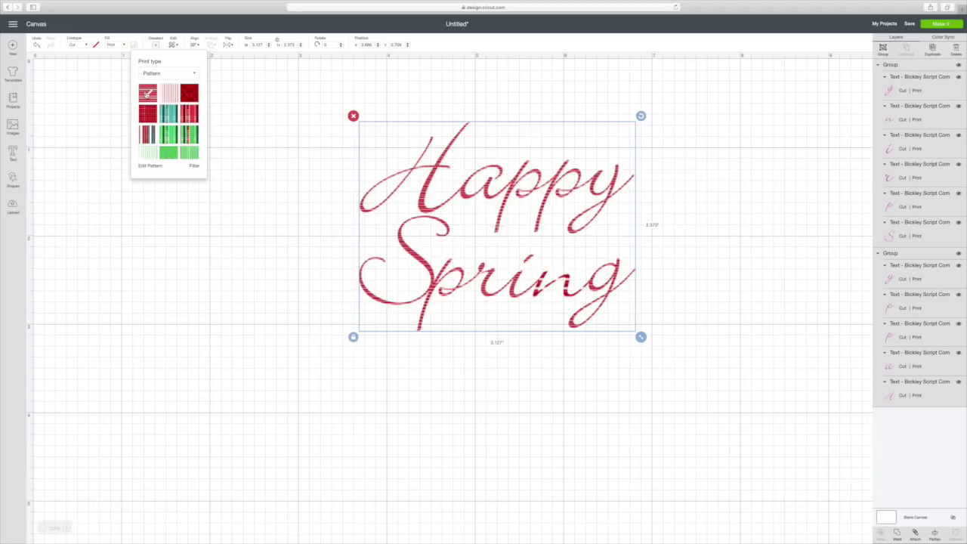
pyautogui.click(102, 69)
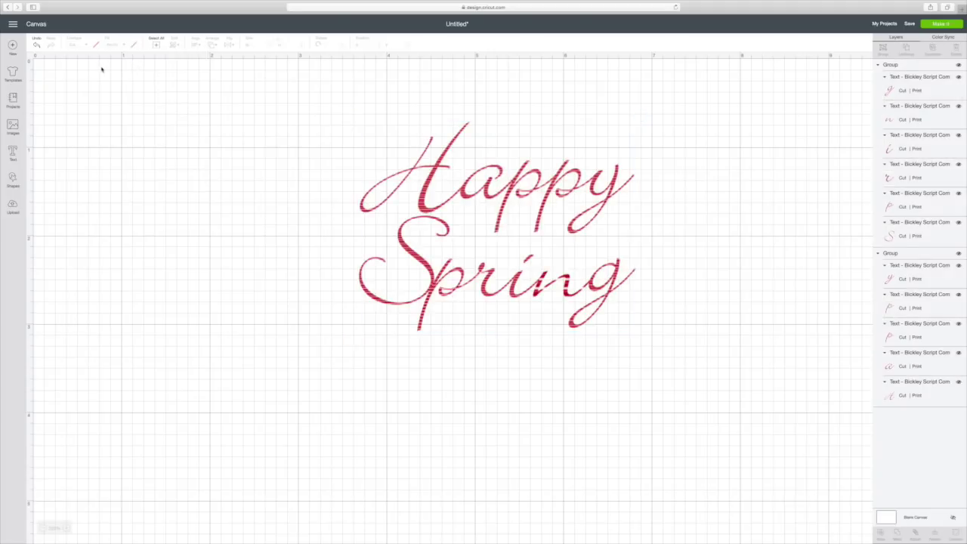
pyautogui.moveTo(320, 128); pyautogui.dragTo(696, 344)
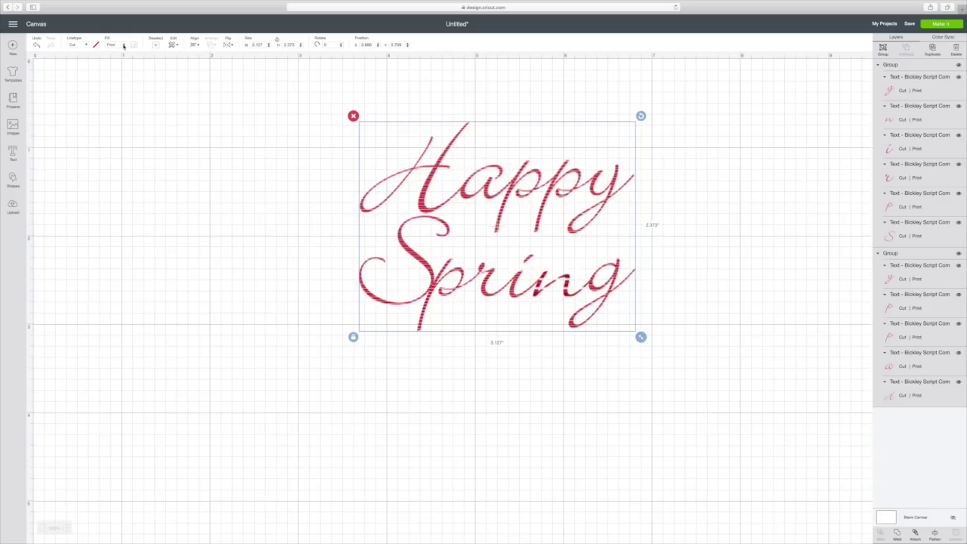
pyautogui.click(125, 45)
pyautogui.click(125, 56)
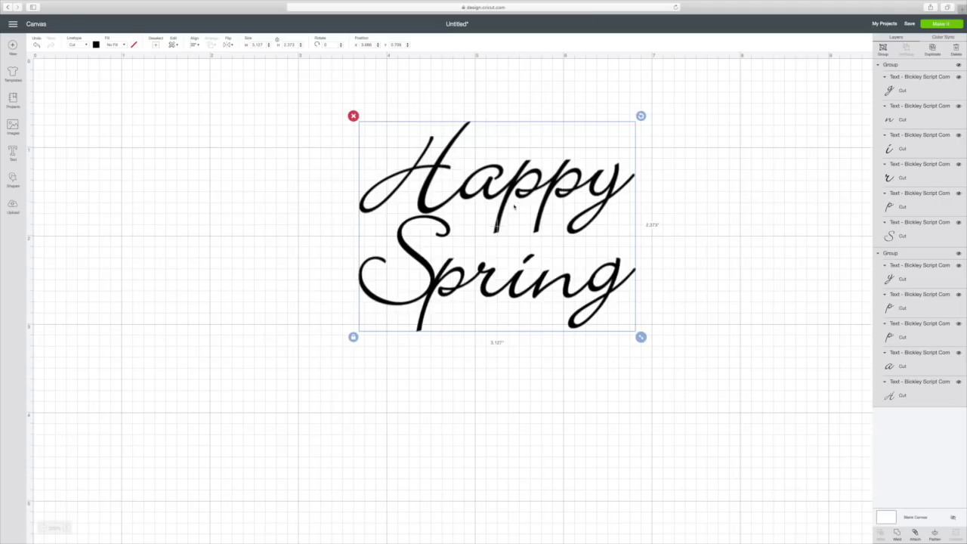
# Step: Try pink and red-orange as the lettering colour, then settle on black
pyautogui.click(96, 44)
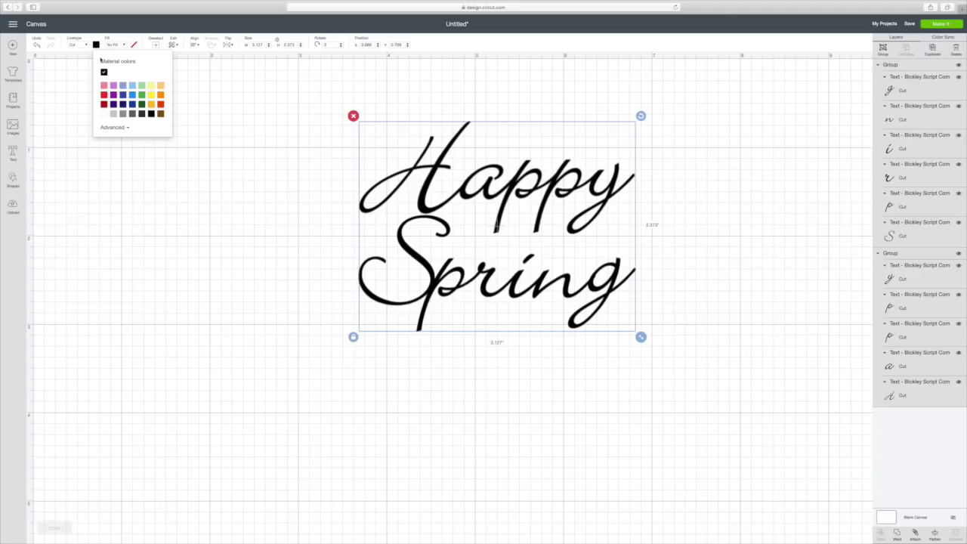
pyautogui.click(104, 86)
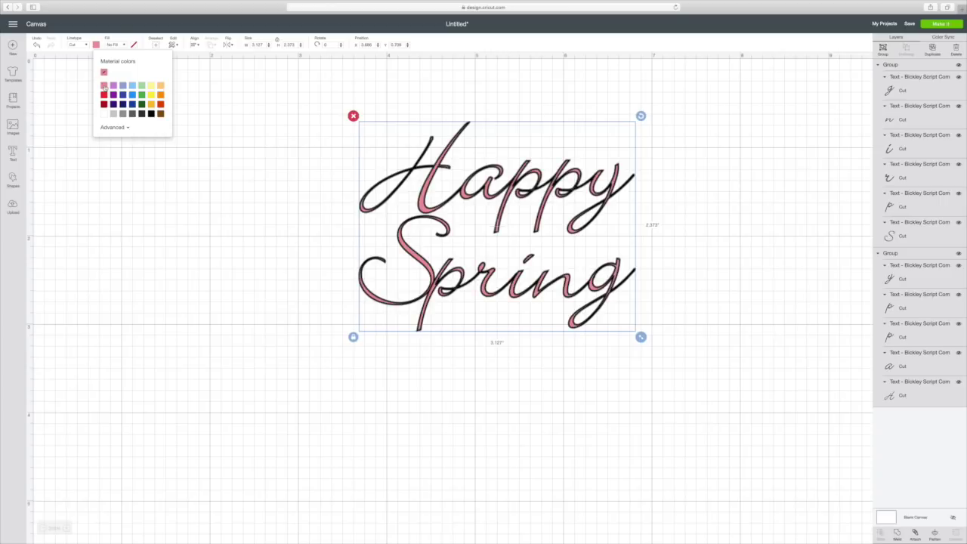
pyautogui.click(160, 105)
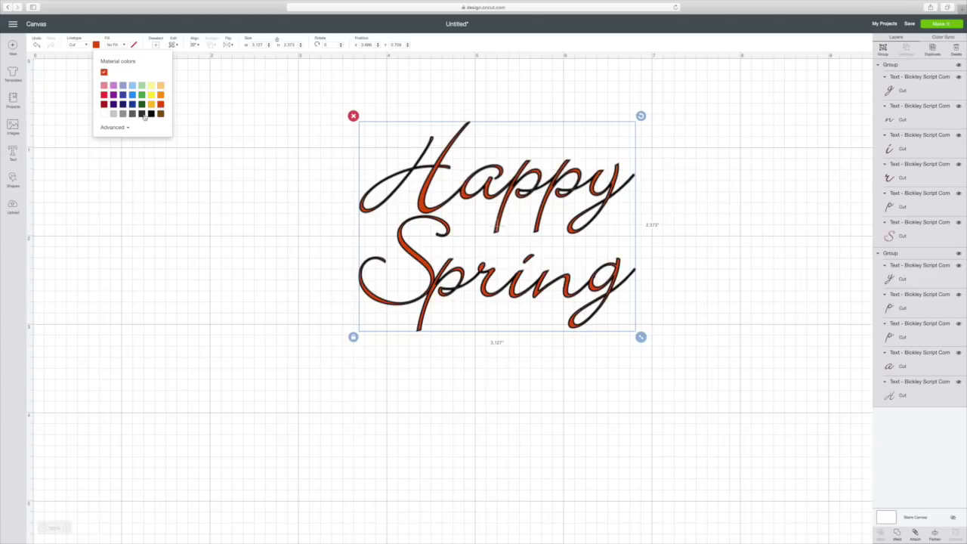
pyautogui.click(151, 113)
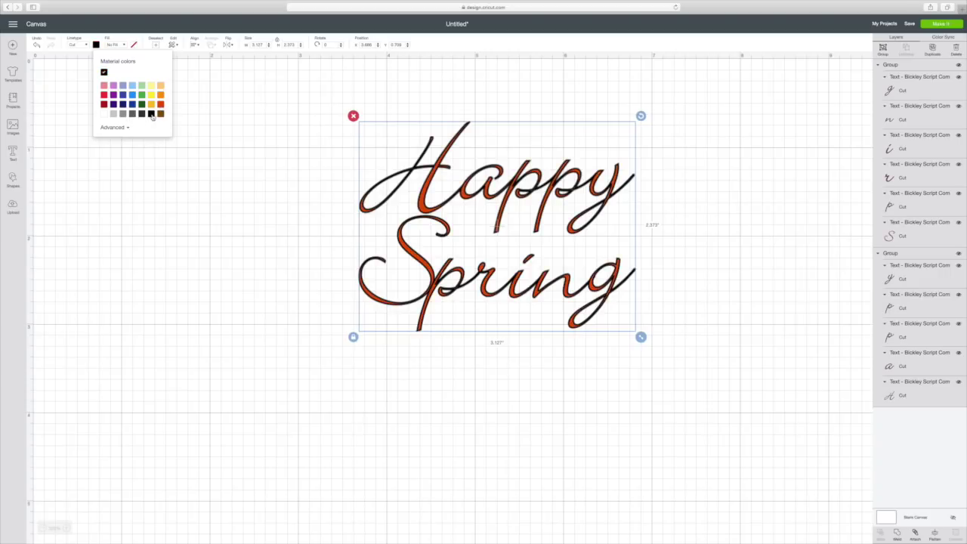
pyautogui.click(221, 124)
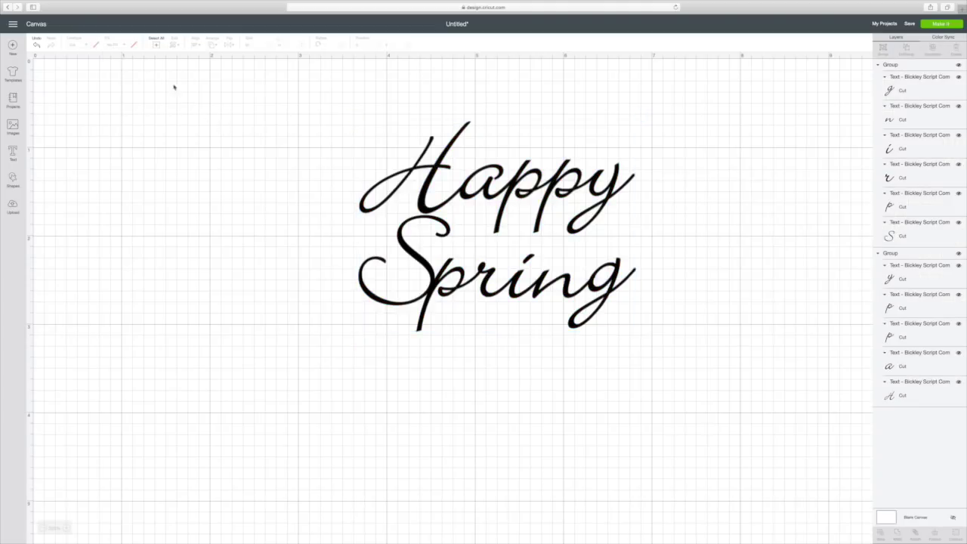
# Step: Unlock proportions, resize both words to 4 by 3 inches, and move them up and left
pyautogui.moveTo(343, 114); pyautogui.dragTo(710, 374)
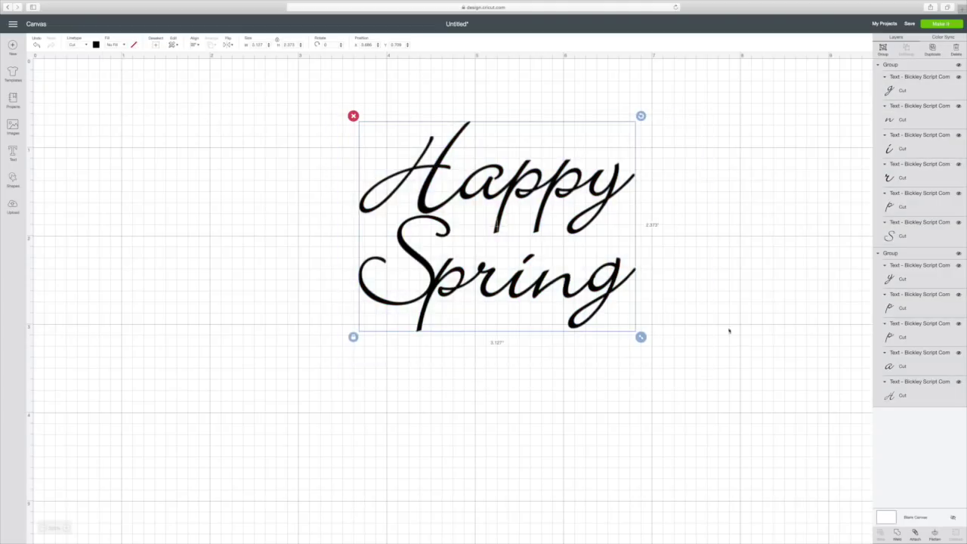
pyautogui.click(278, 41)
pyautogui.click(295, 45)
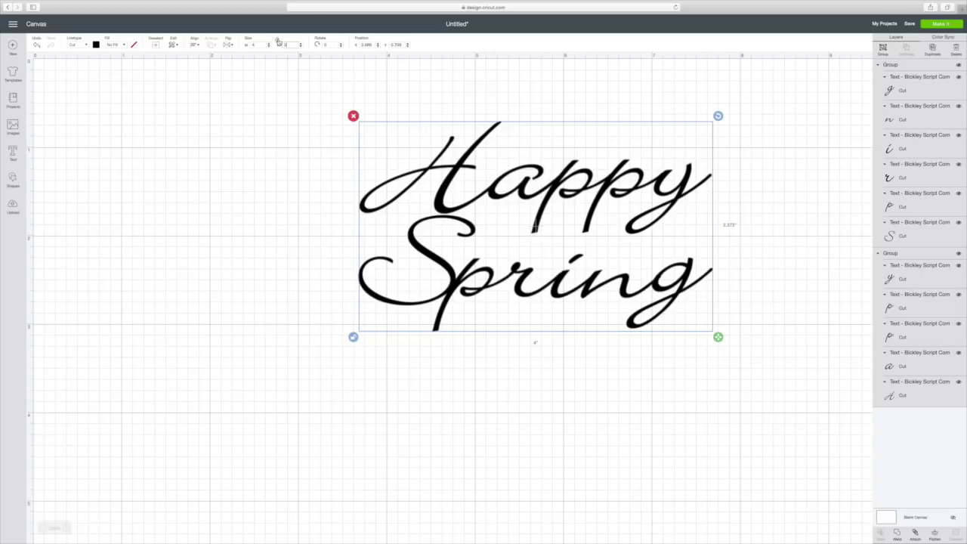
pyautogui.press('Return')
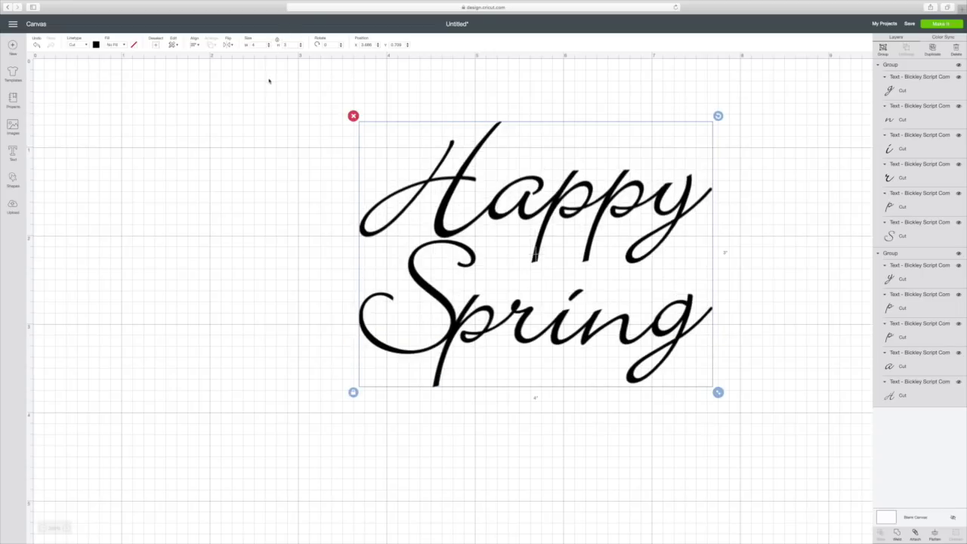
pyautogui.click(421, 149)
pyautogui.moveTo(422, 148); pyautogui.dragTo(278, 119)
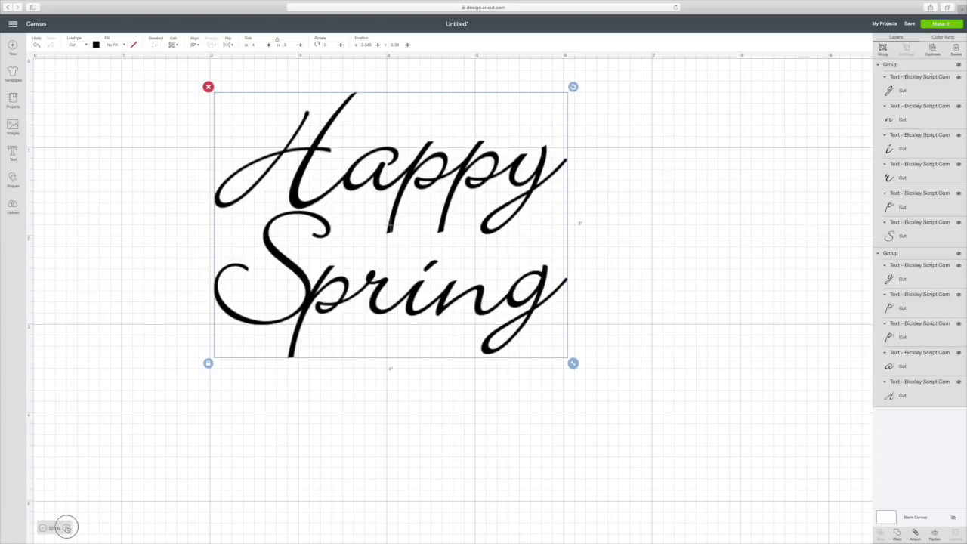
pyautogui.click(66, 528)
pyautogui.click(67, 528)
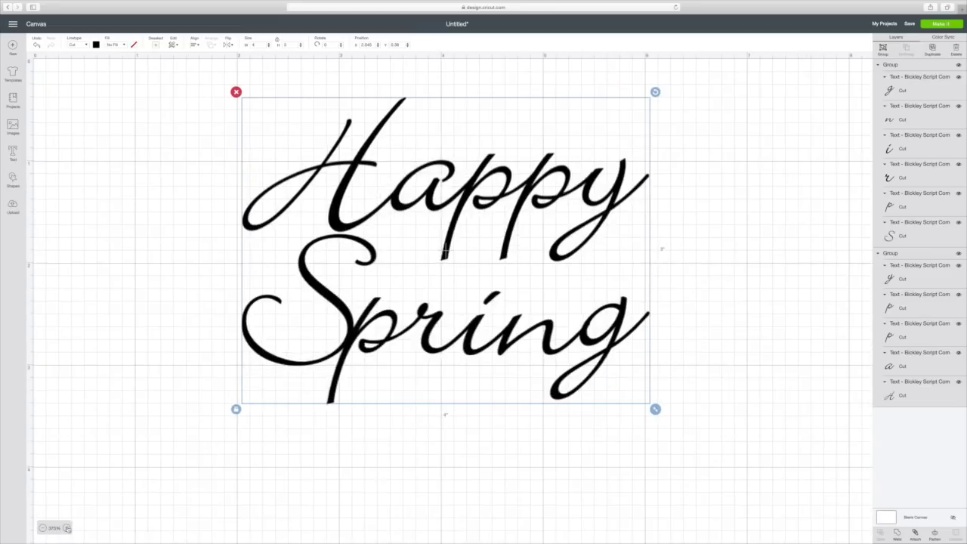
pyautogui.click(939, 25)
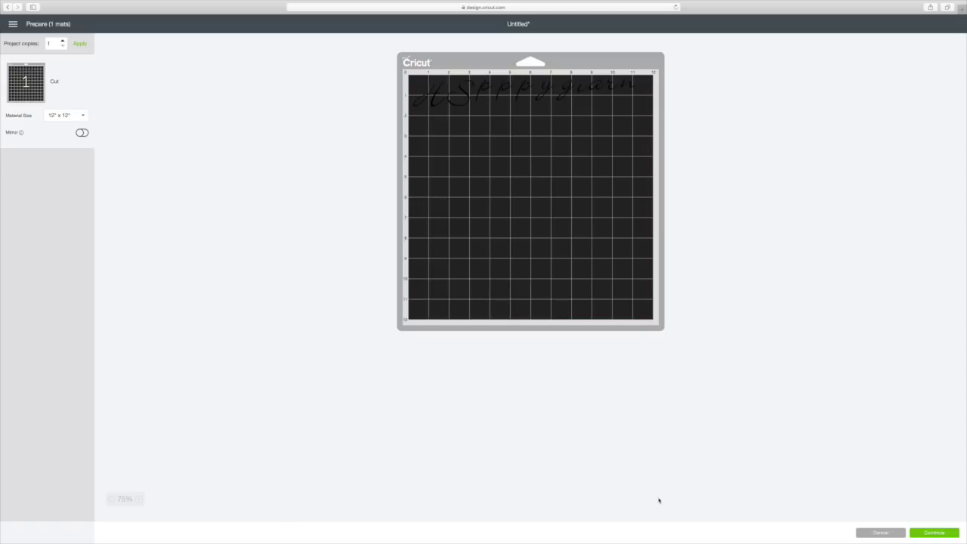
pyautogui.click(881, 533)
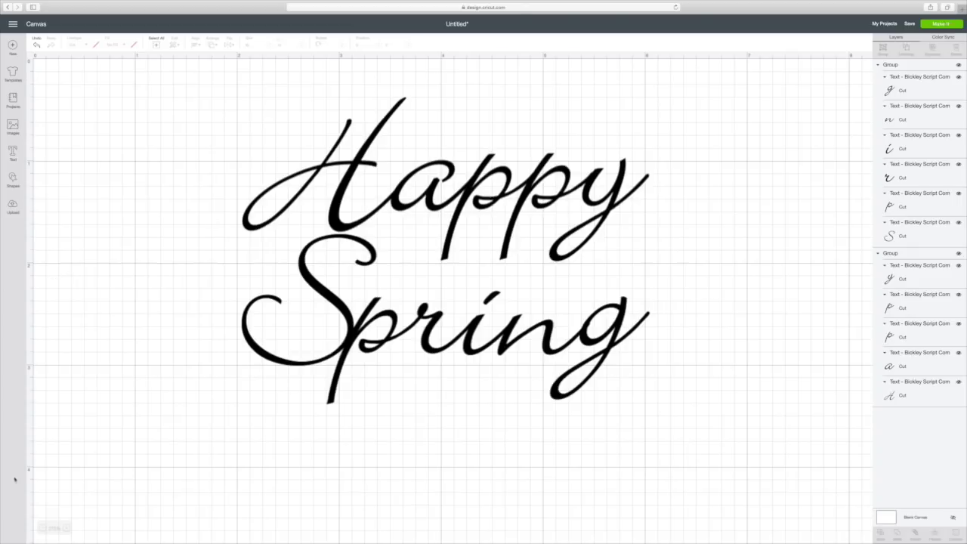
# Step: Zoom in, ungroup Happy into separate letters, and nudge the second p slightly left
pyautogui.click(67, 527)
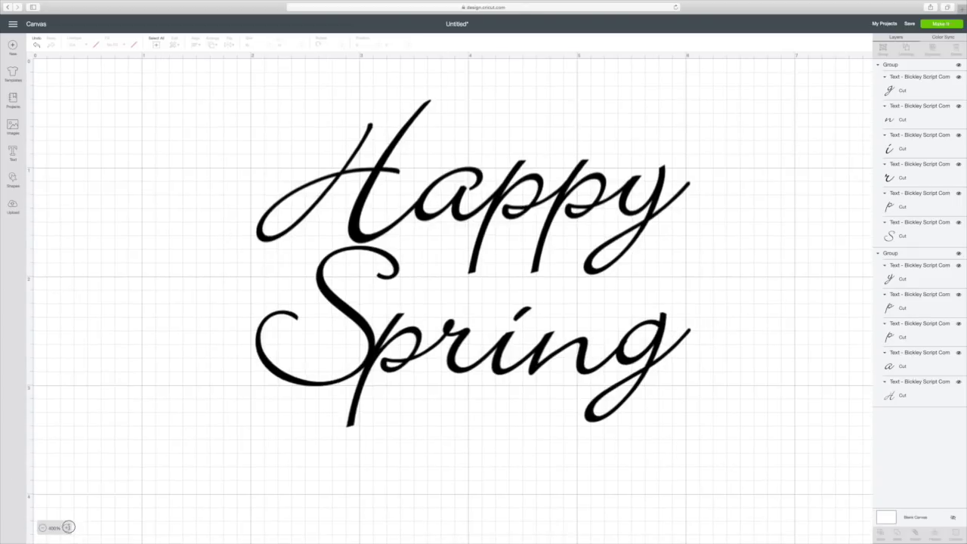
pyautogui.click(67, 527)
pyautogui.click(67, 527)
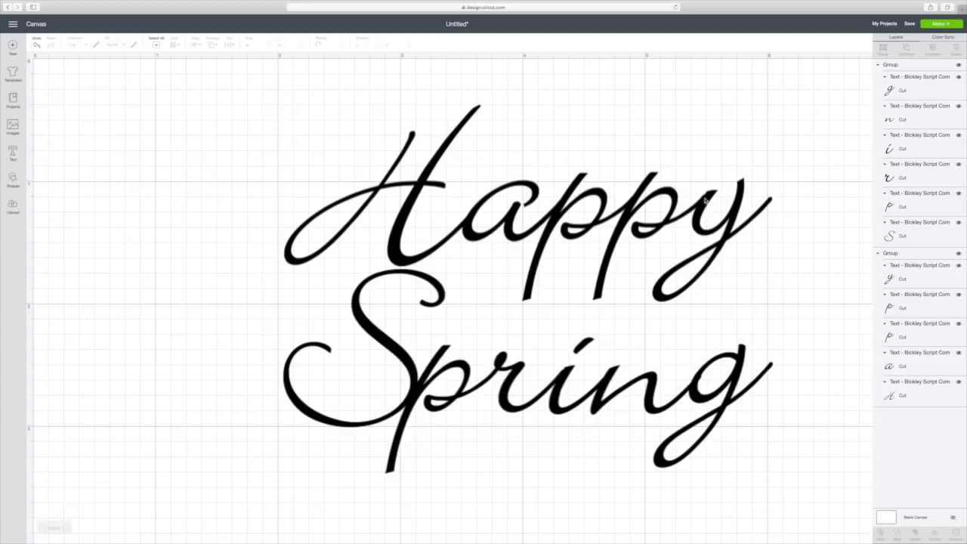
pyautogui.click(322, 124)
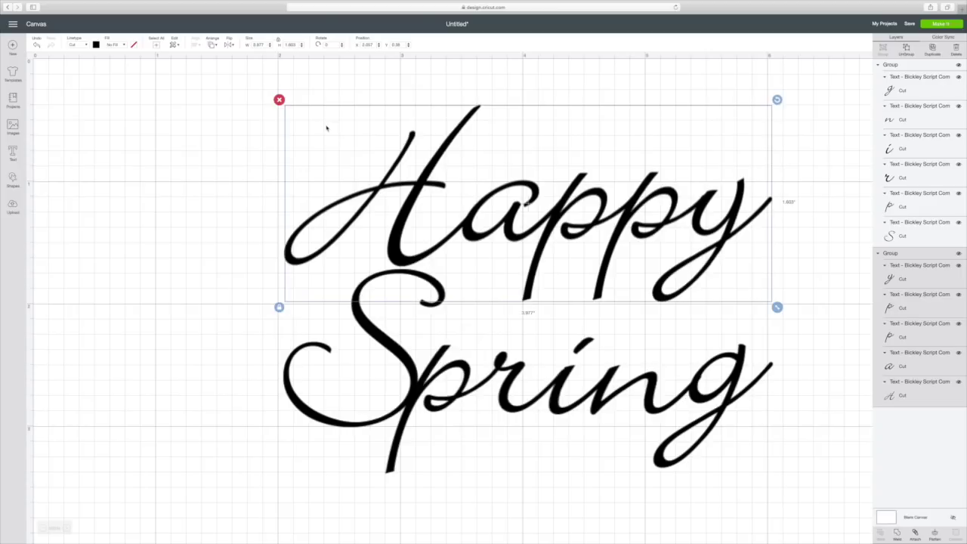
pyautogui.click(906, 48)
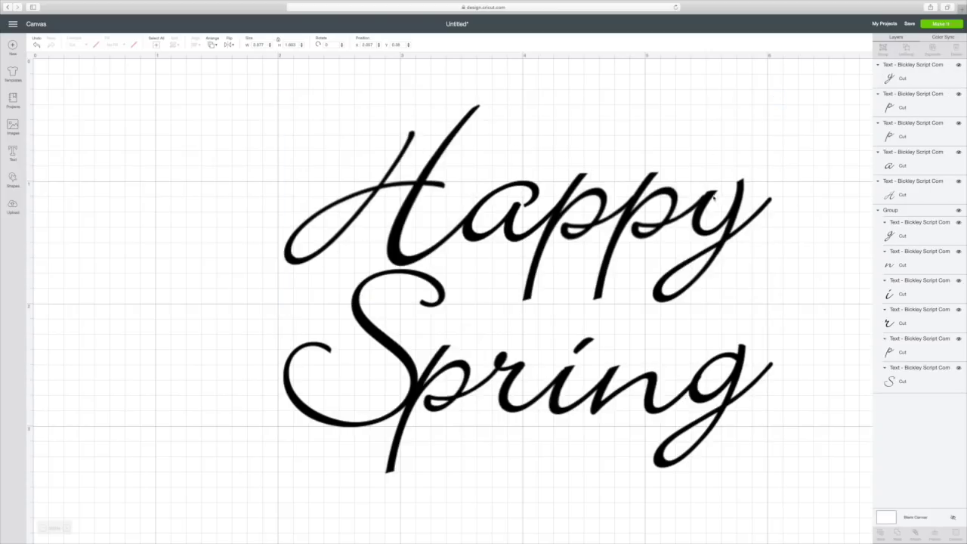
pyautogui.click(710, 196)
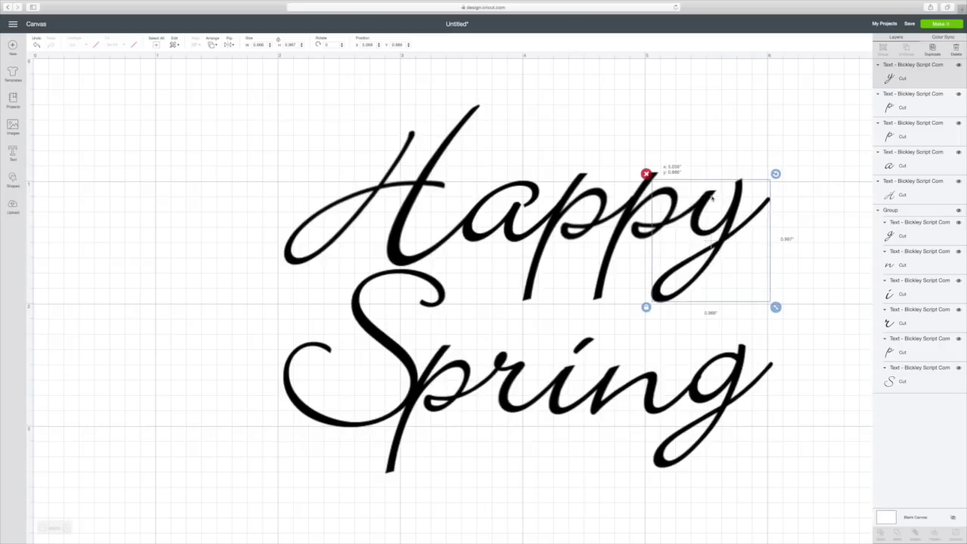
pyautogui.click(641, 191)
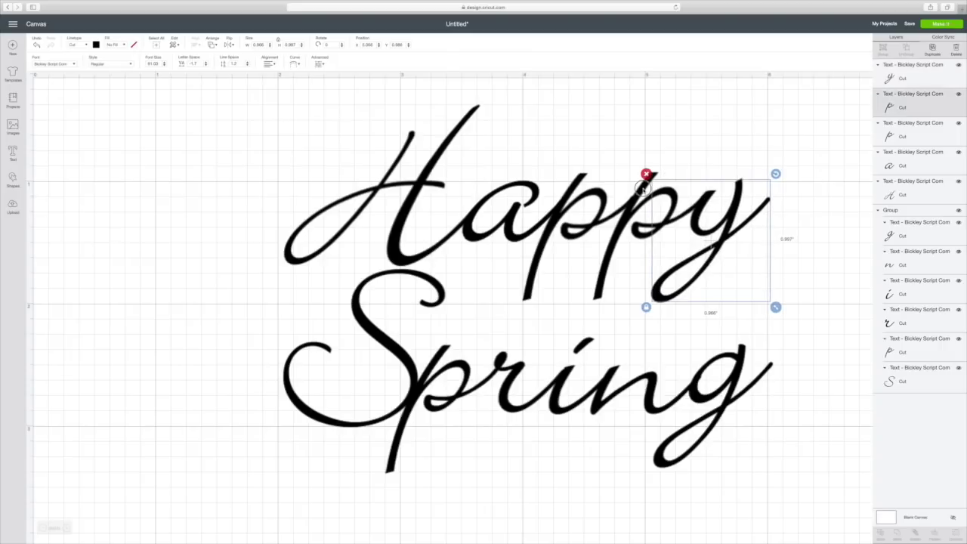
pyautogui.moveTo(641, 189); pyautogui.dragTo(640, 189)
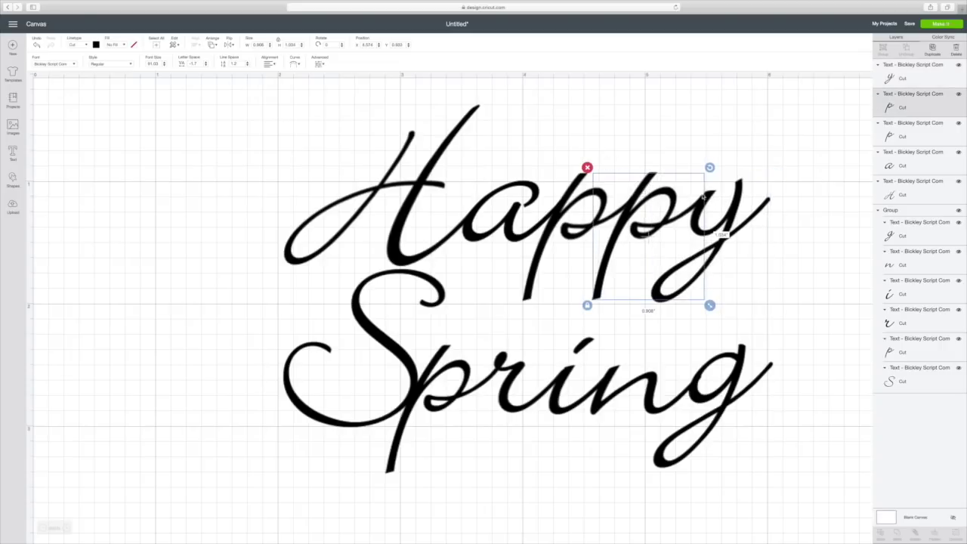
pyautogui.moveTo(710, 196); pyautogui.dragTo(705, 196)
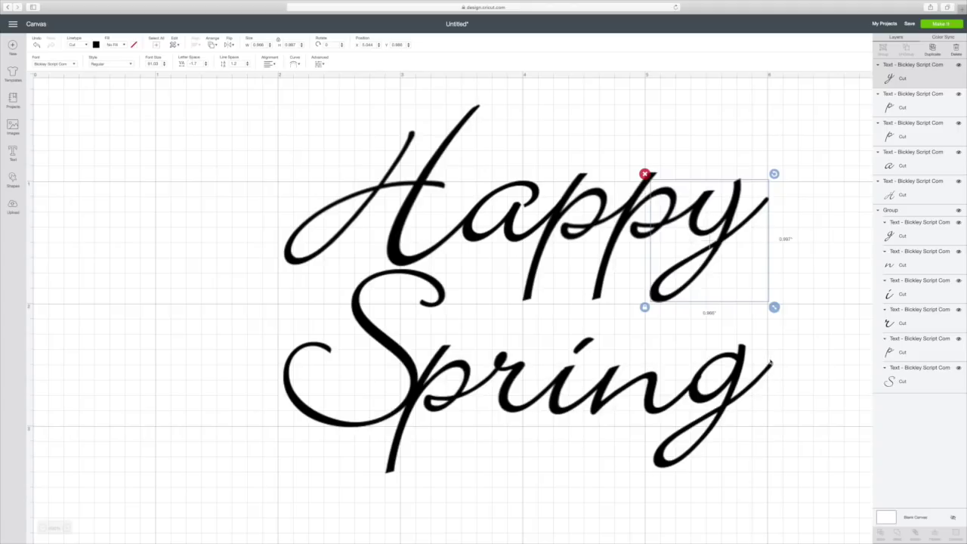
# Step: Select every letter of Happy and Spring, group them, and shift the design down slightly
pyautogui.click(770, 361)
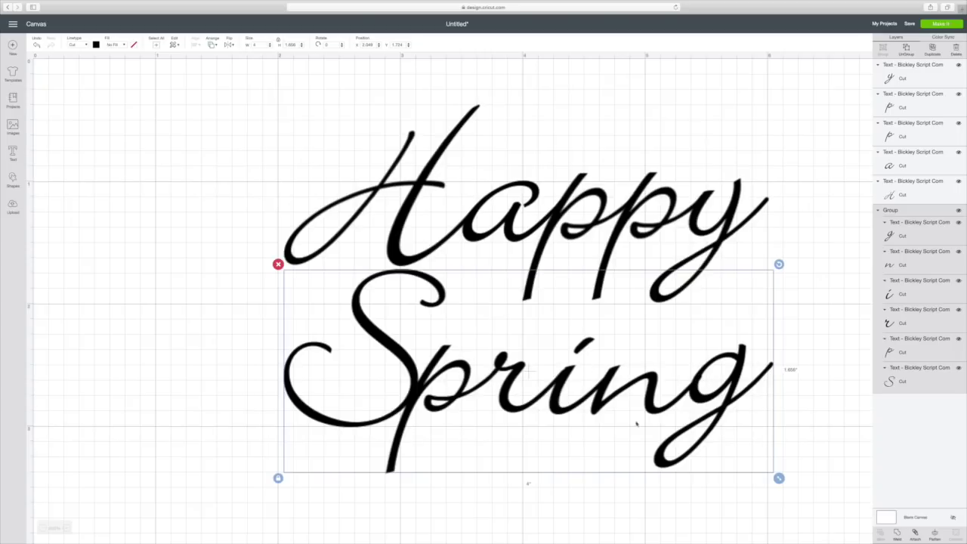
pyautogui.click(267, 184)
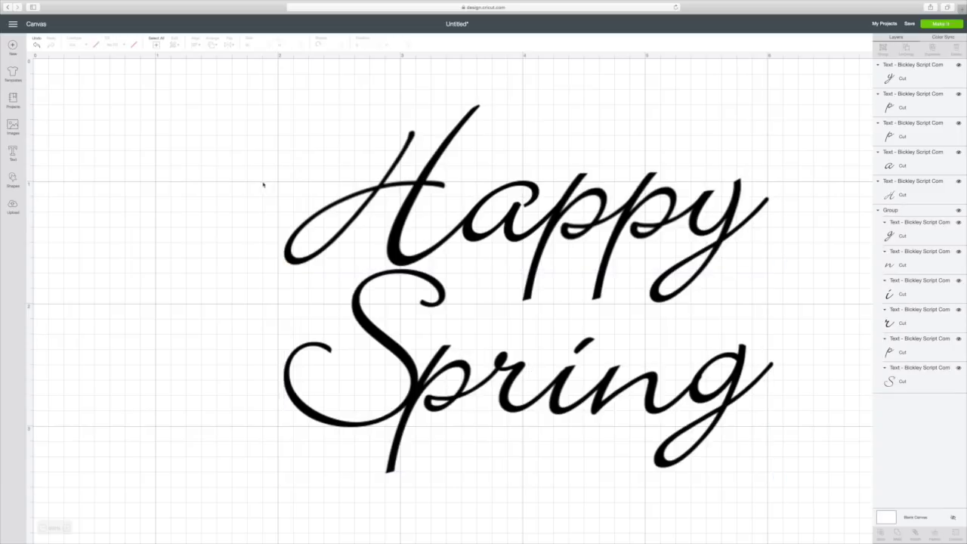
pyautogui.moveTo(242, 123); pyautogui.dragTo(801, 468)
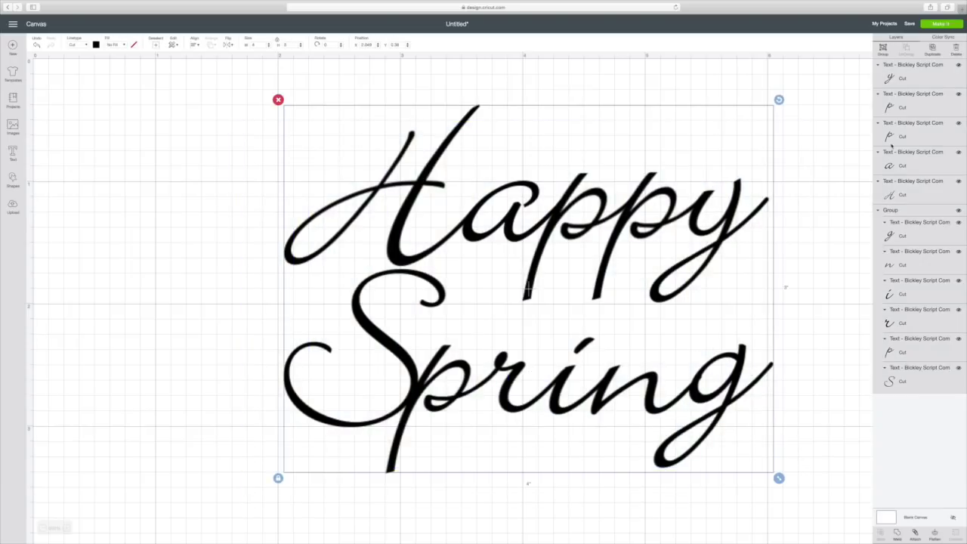
pyautogui.click(882, 48)
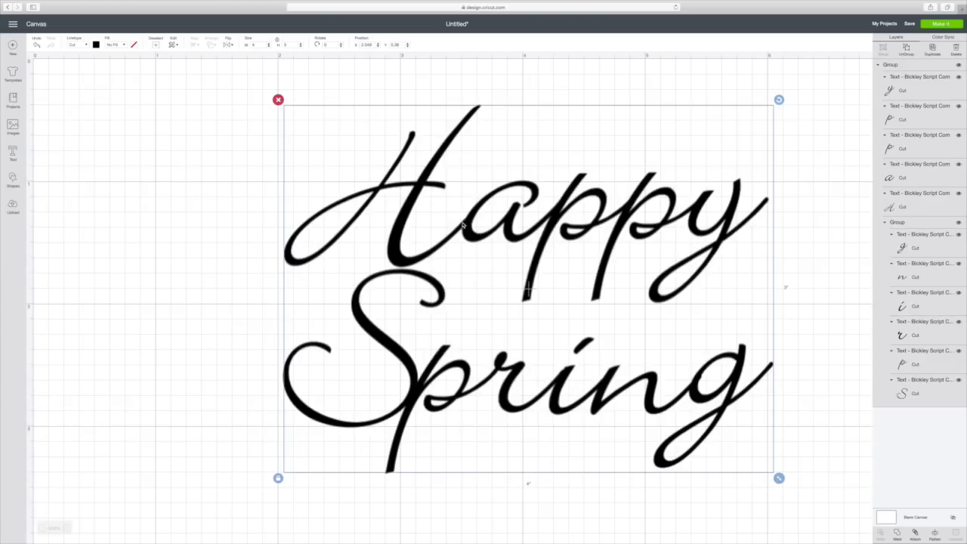
pyautogui.moveTo(467, 220); pyautogui.dragTo(466, 230)
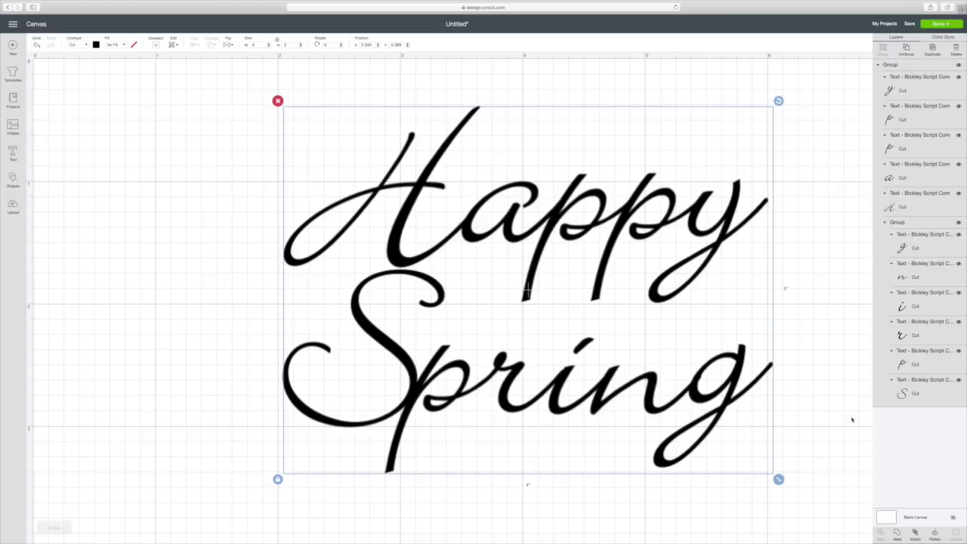
# Step: Weld the group into one Weld Result layer, check it, then undo
pyautogui.click(896, 532)
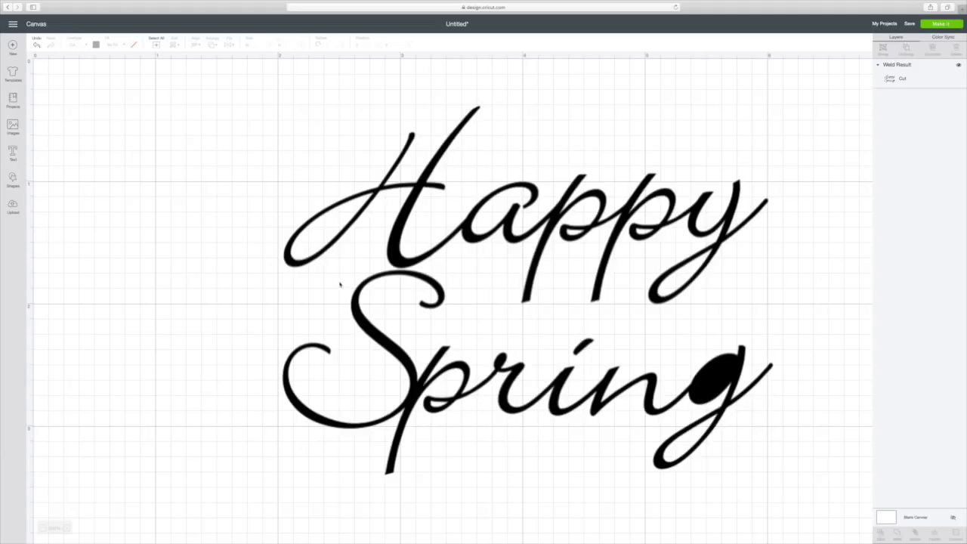
pyautogui.moveTo(269, 287); pyautogui.dragTo(686, 468)
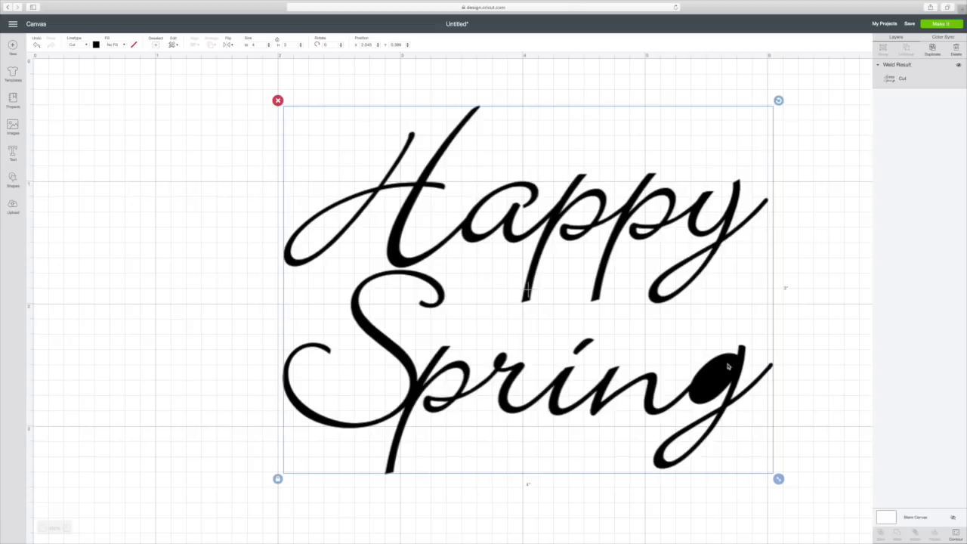
pyautogui.click(37, 47)
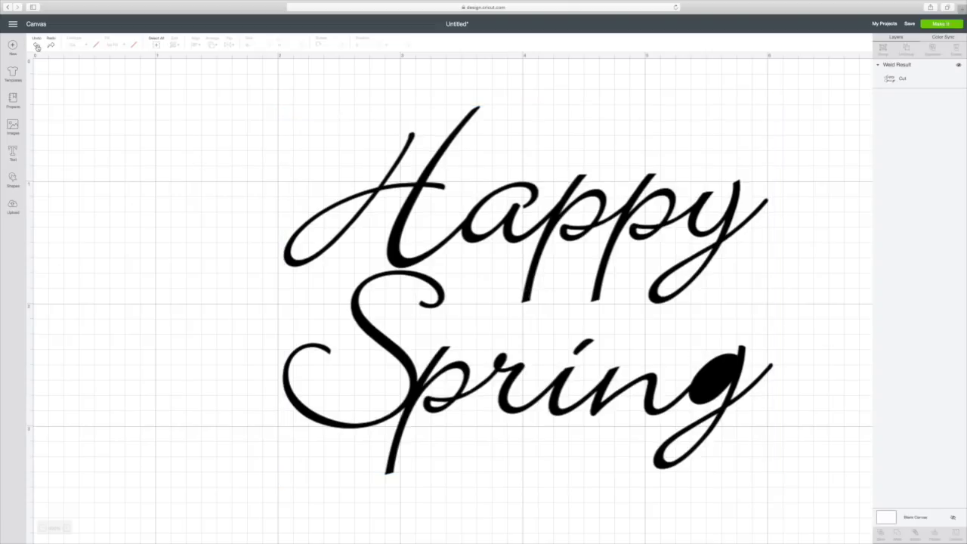
# Step: Undo the weld, ungroup the outer group with Ctrl+Shift+G, and nudge Spring slightly left
pyautogui.click(37, 47)
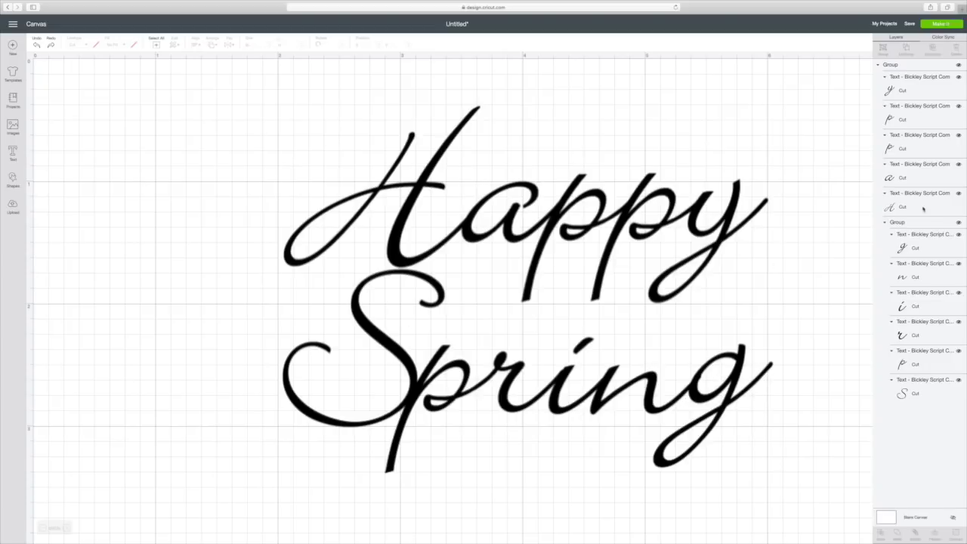
pyautogui.click(739, 361)
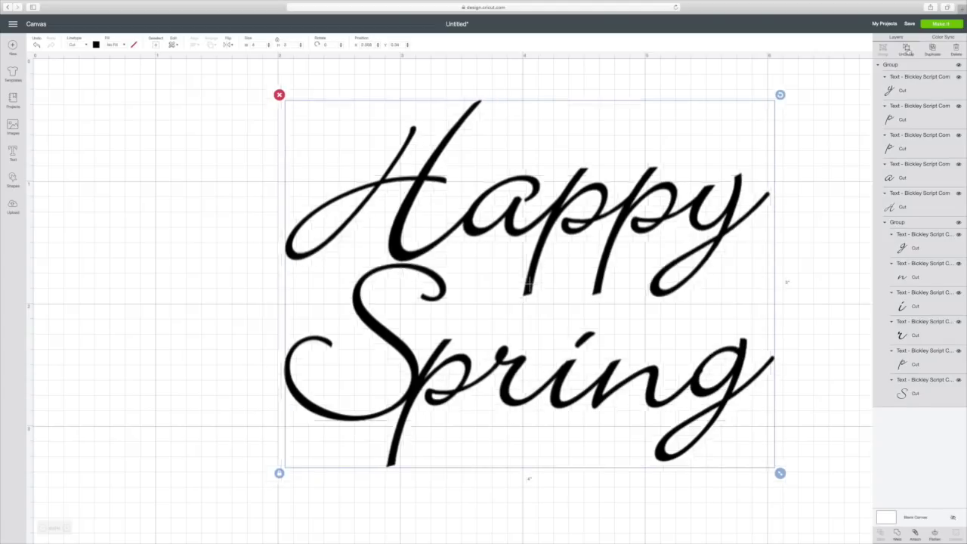
pyautogui.hotkey('ctrl', 'shift', 'g')
pyautogui.click(704, 391)
pyautogui.moveTo(705, 392); pyautogui.dragTo(700, 390)
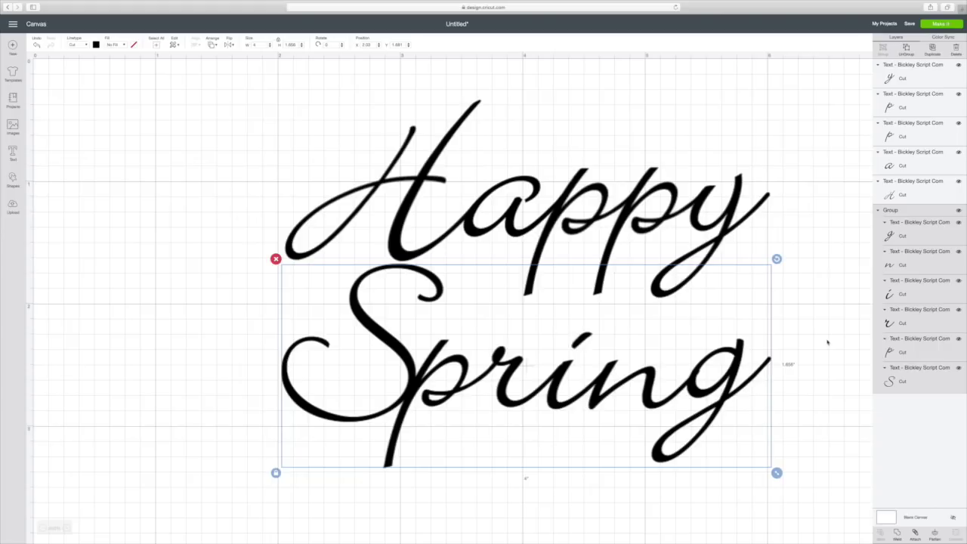
# Step: Ungroup Spring into individual letters and lower the final g slightly
pyautogui.click(906, 50)
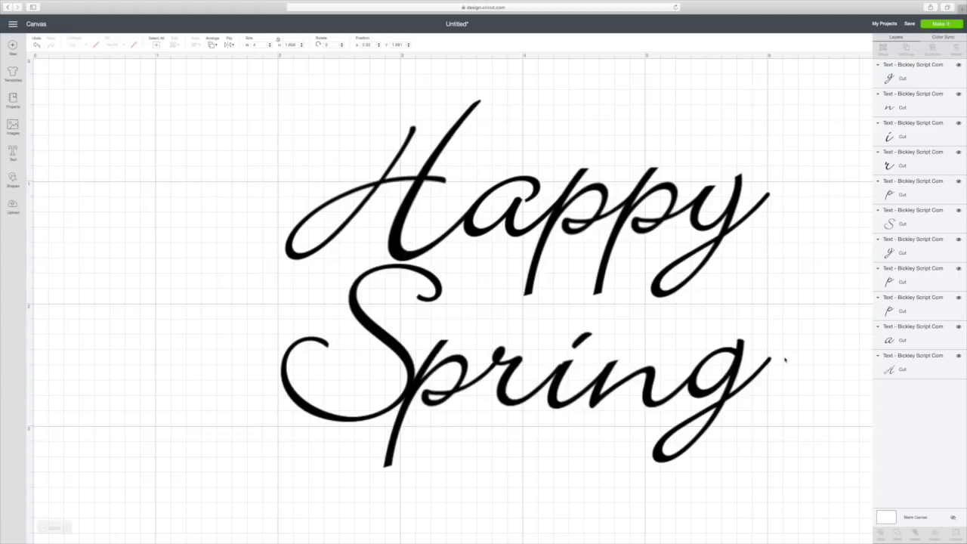
pyautogui.click(738, 357)
pyautogui.click(737, 358)
pyautogui.moveTo(737, 356); pyautogui.dragTo(738, 356)
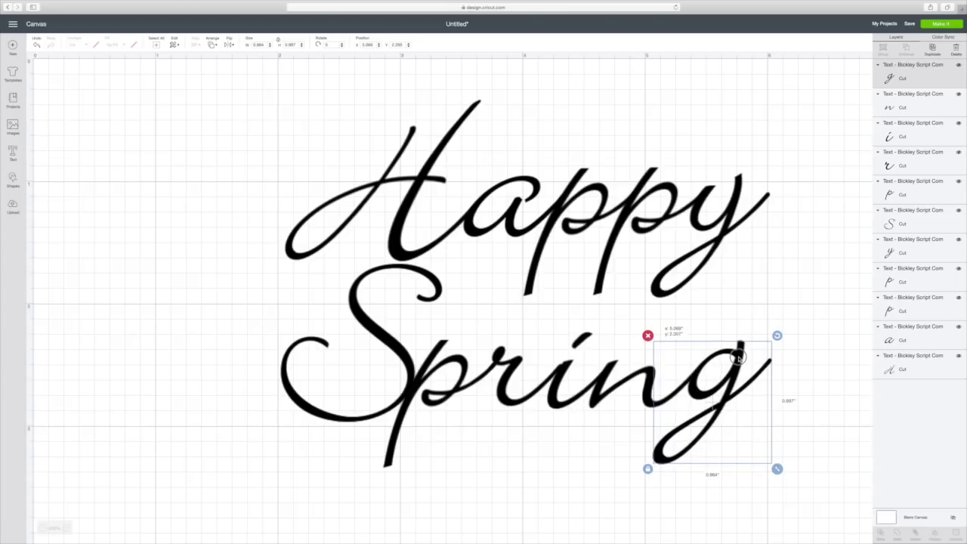
pyautogui.click(788, 370)
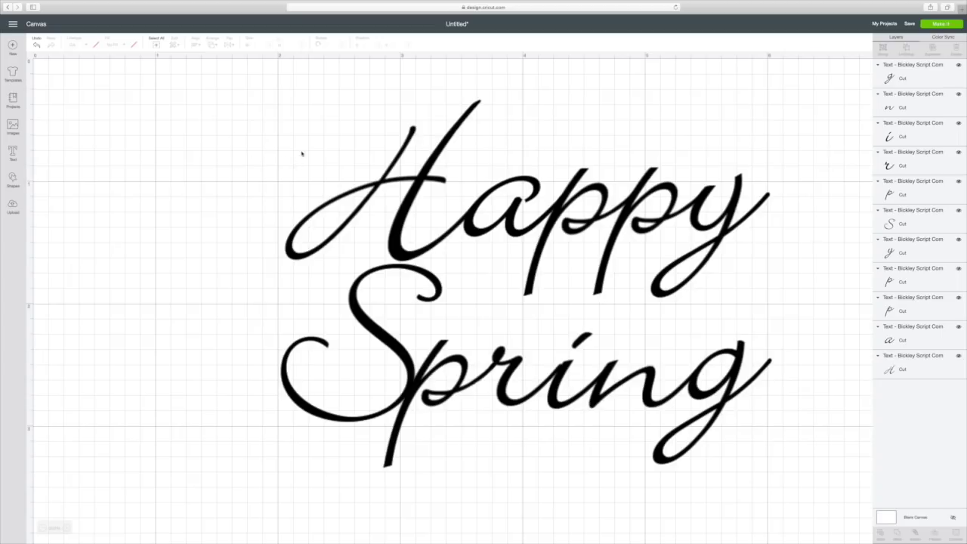
# Step: Select all eleven letters, group them, and weld them into a single Weld Result layer
pyautogui.moveTo(273, 133); pyautogui.dragTo(695, 540)
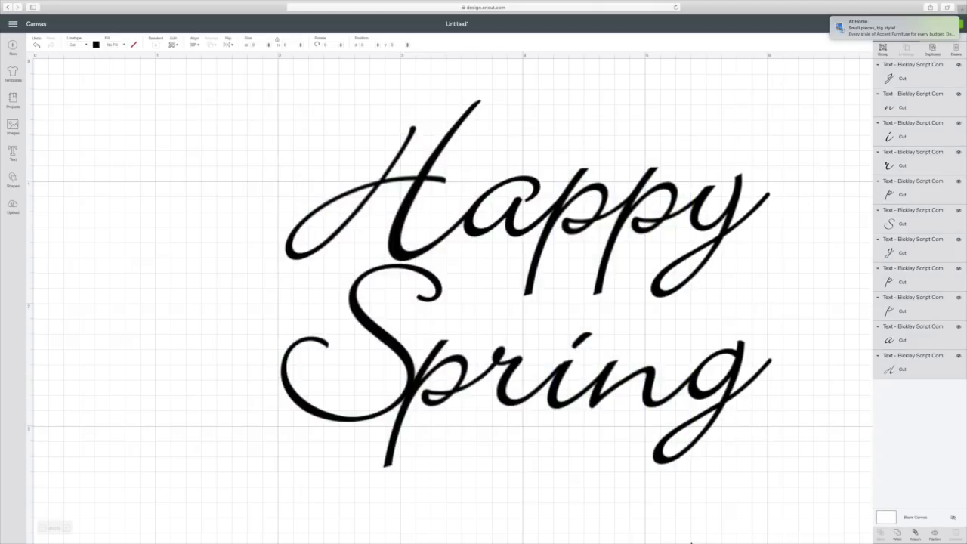
pyautogui.moveTo(888, 16)
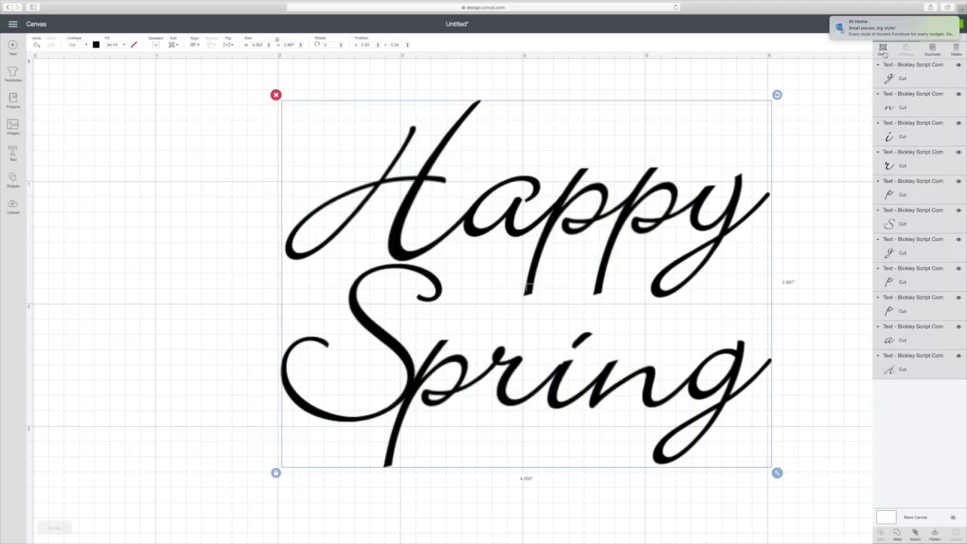
pyautogui.click(882, 51)
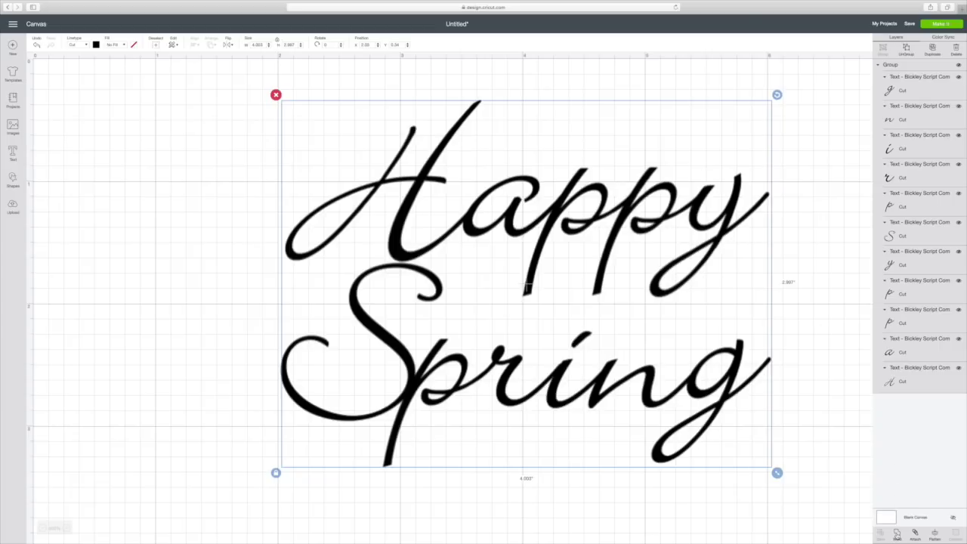
pyautogui.click(896, 533)
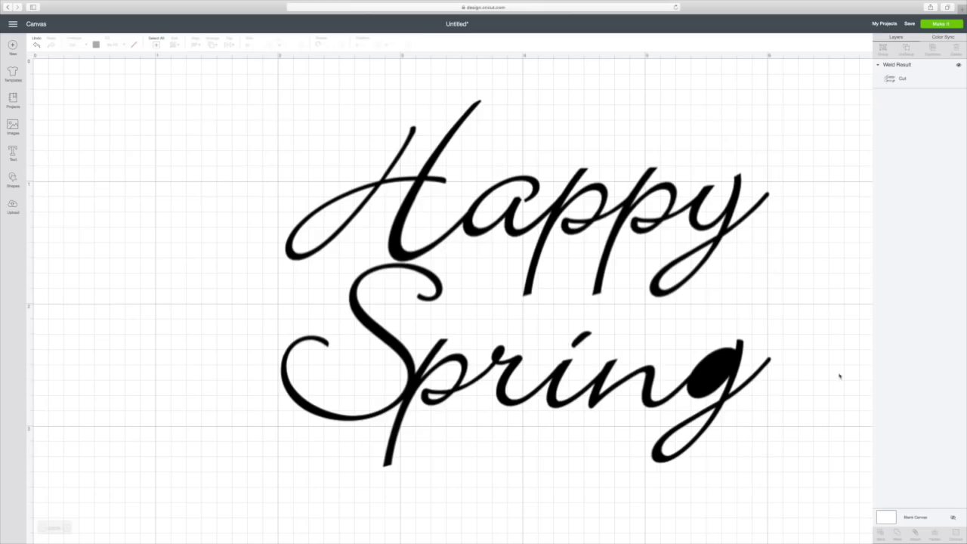
pyautogui.scroll(-3, 569, 221)
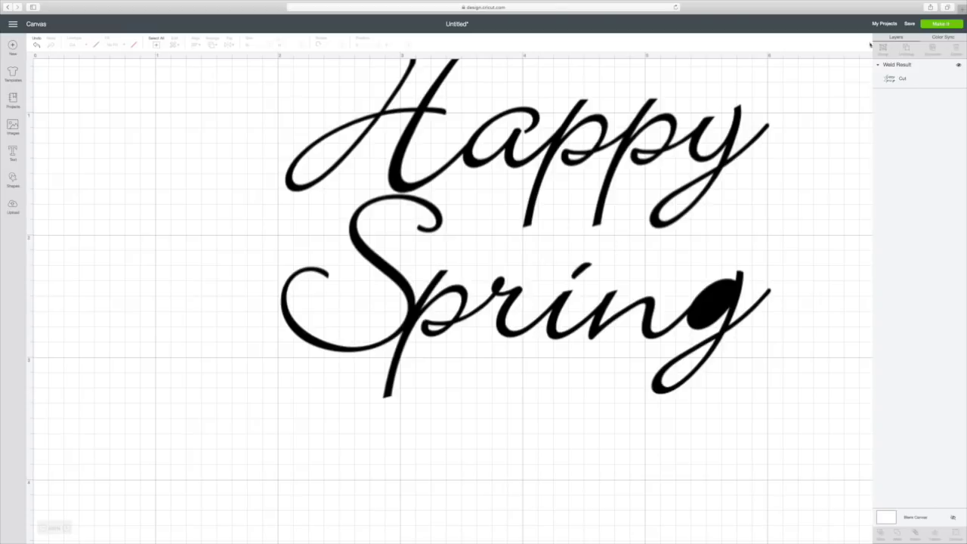
# Step: Undo the weld and ungroup Happy Spring back into separate letter layers
pyautogui.click(36, 46)
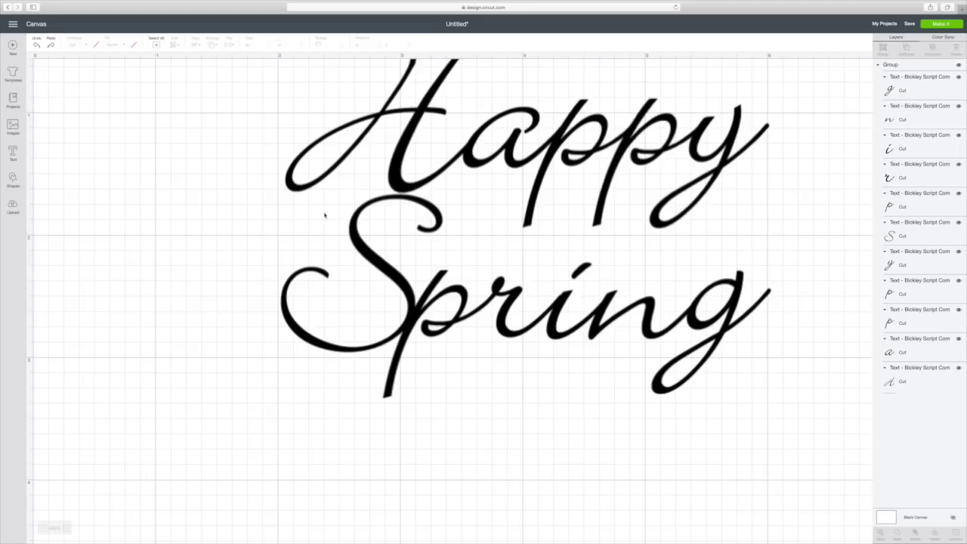
pyautogui.click(322, 216)
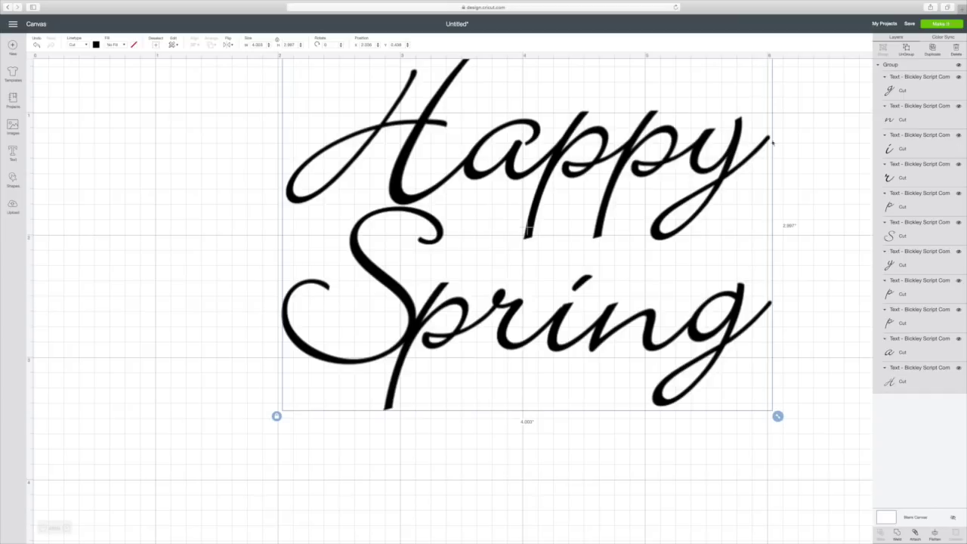
pyautogui.click(906, 51)
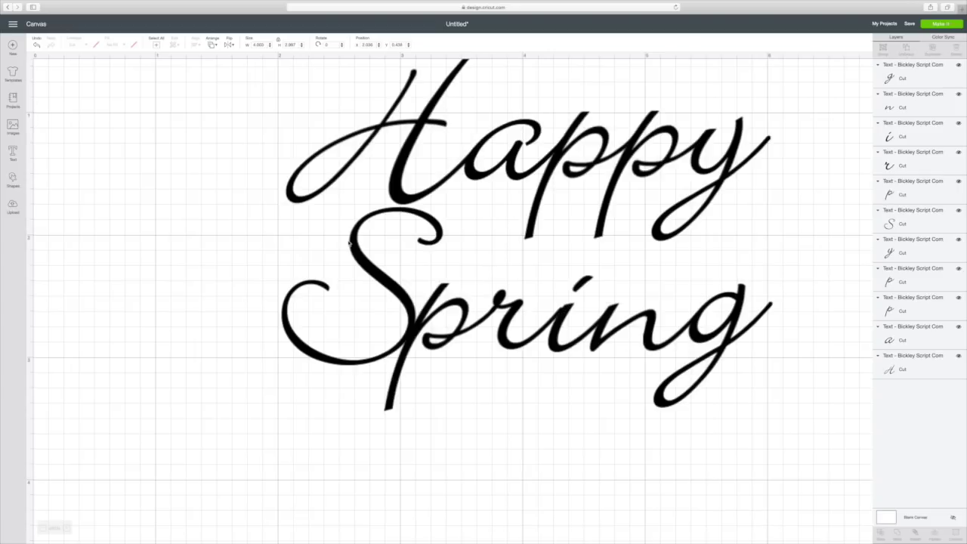
# Step: Nudge the S right and the g slightly, then regroup all eleven letters (about 4.015 × 2.987 in)
pyautogui.click(322, 237)
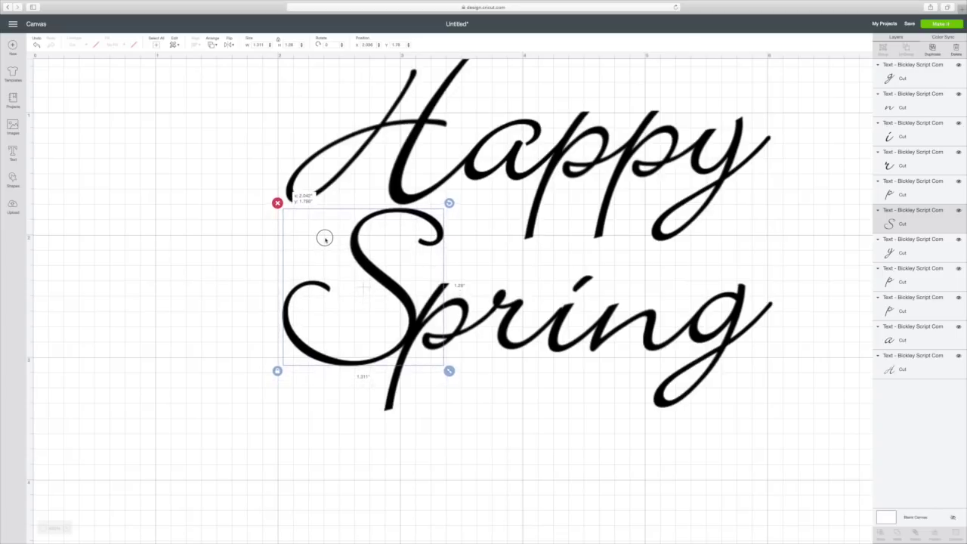
pyautogui.moveTo(324, 238); pyautogui.dragTo(325, 237)
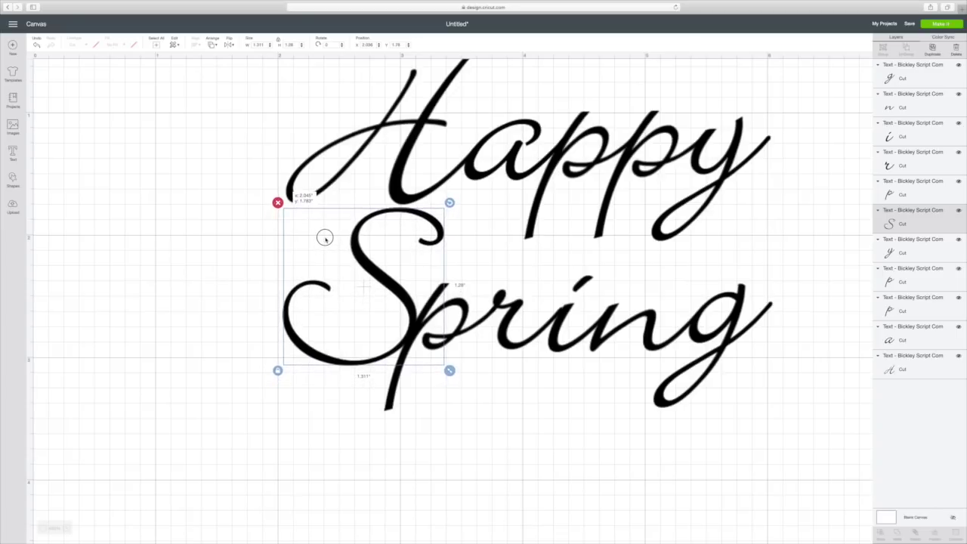
pyautogui.moveTo(748, 310); pyautogui.dragTo(744, 304)
pyautogui.click(826, 365)
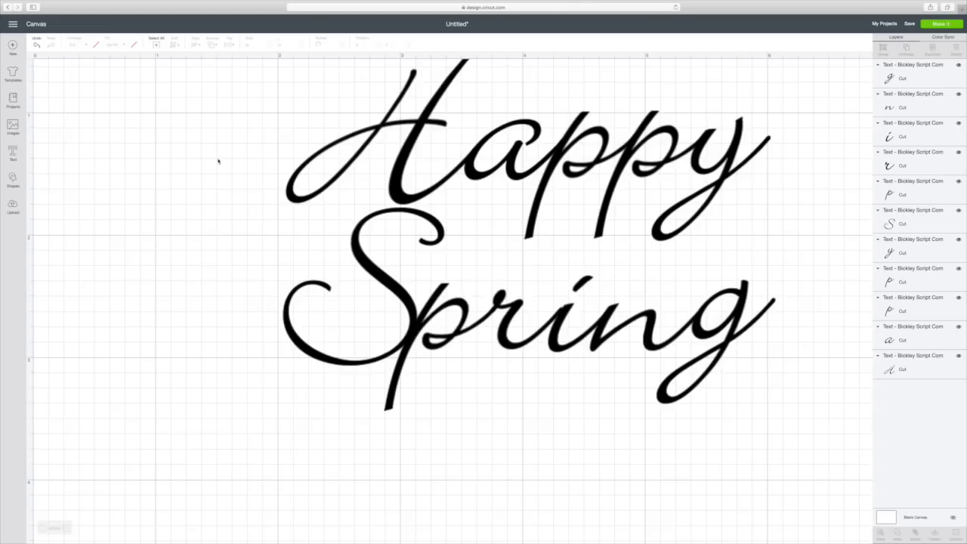
pyautogui.moveTo(250, 114); pyautogui.dragTo(735, 420)
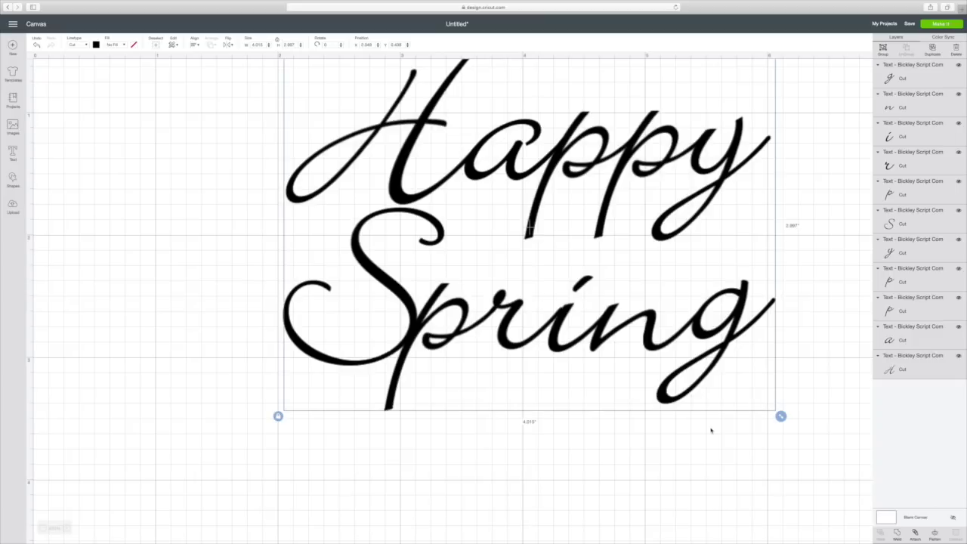
pyautogui.click(881, 48)
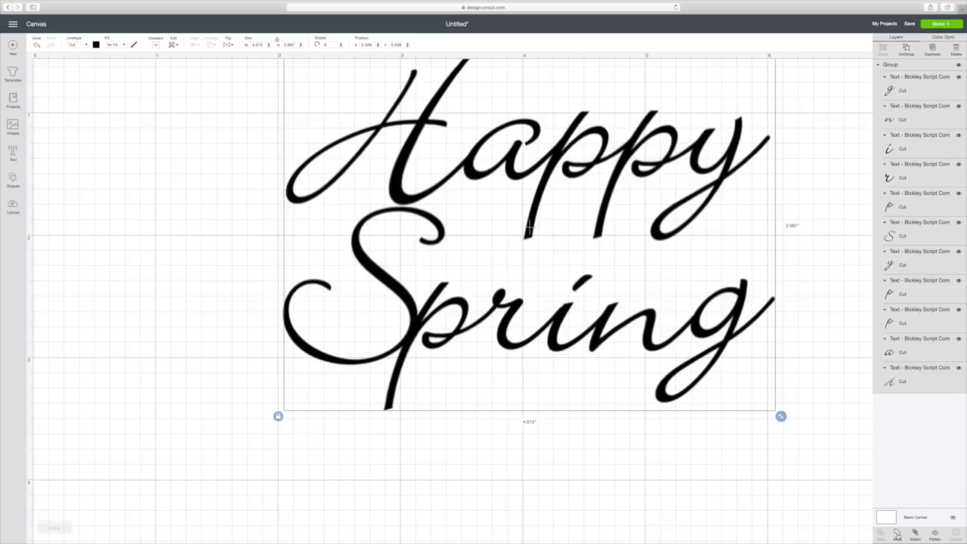
# Step: Weld the group into one cut path with the g open and preview it on the 12" x 12" mat
pyautogui.click(897, 535)
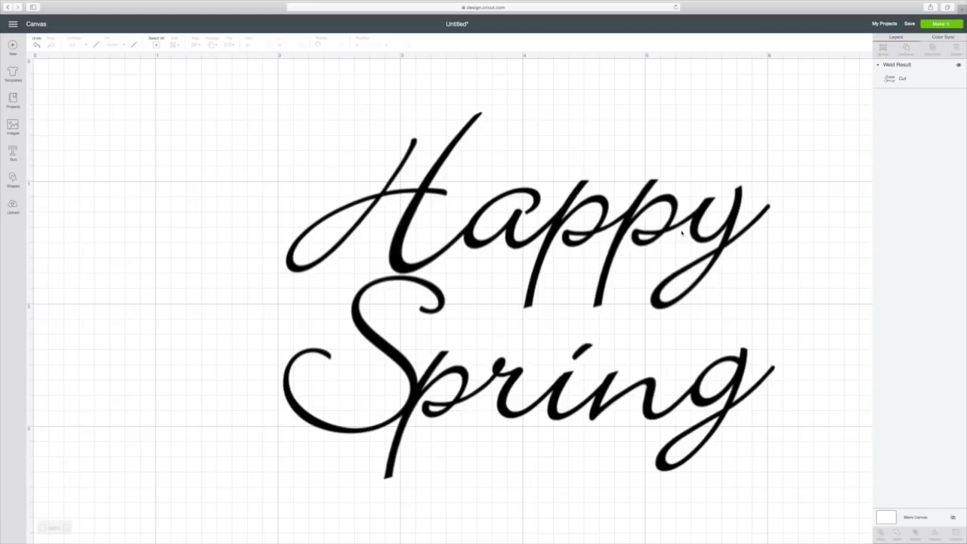
pyautogui.scroll(-3, 681, 232)
pyautogui.scroll(3, 682, 232)
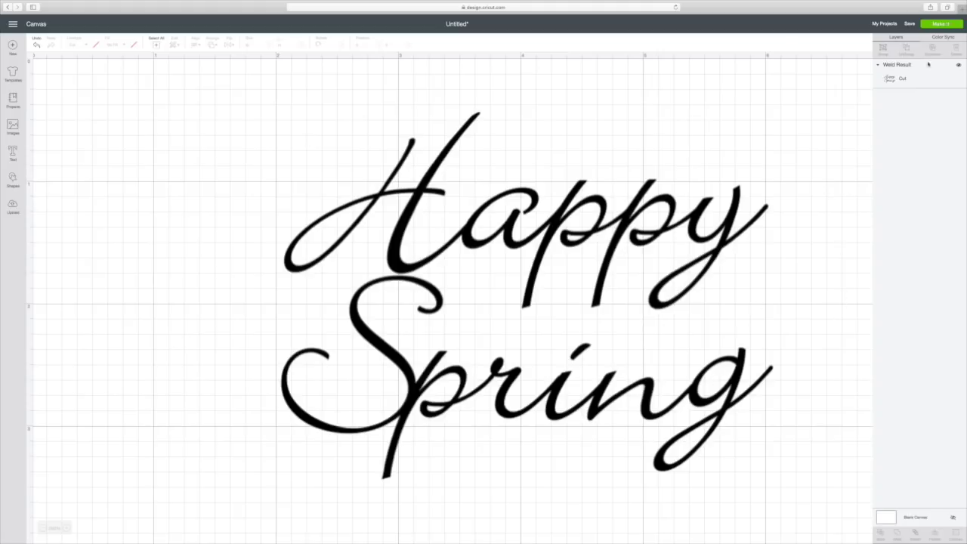
pyautogui.click(939, 26)
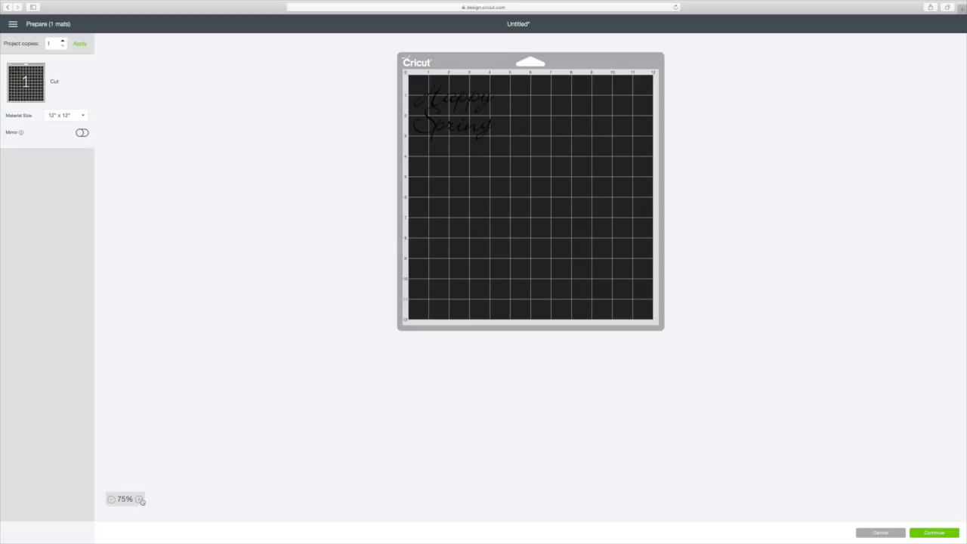
pyautogui.click(140, 500)
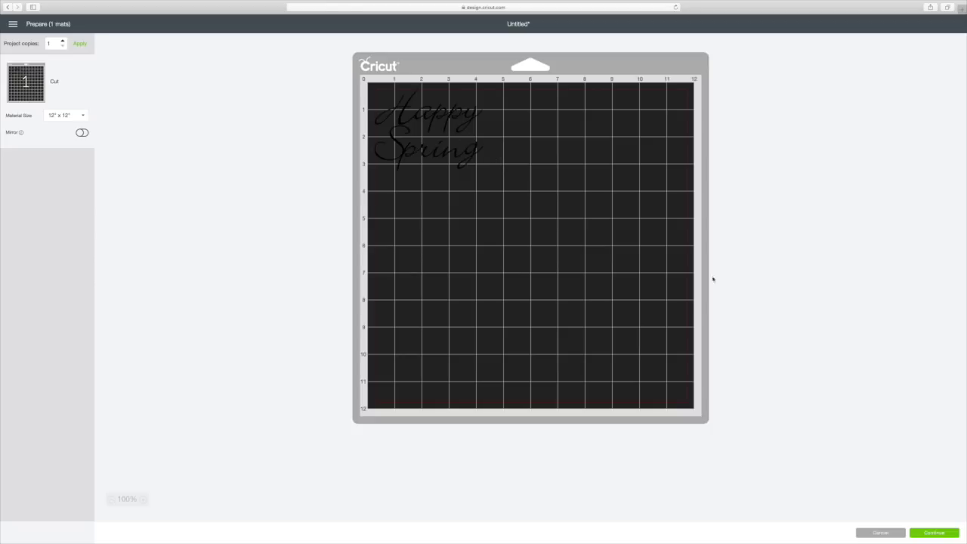
pyautogui.click(879, 532)
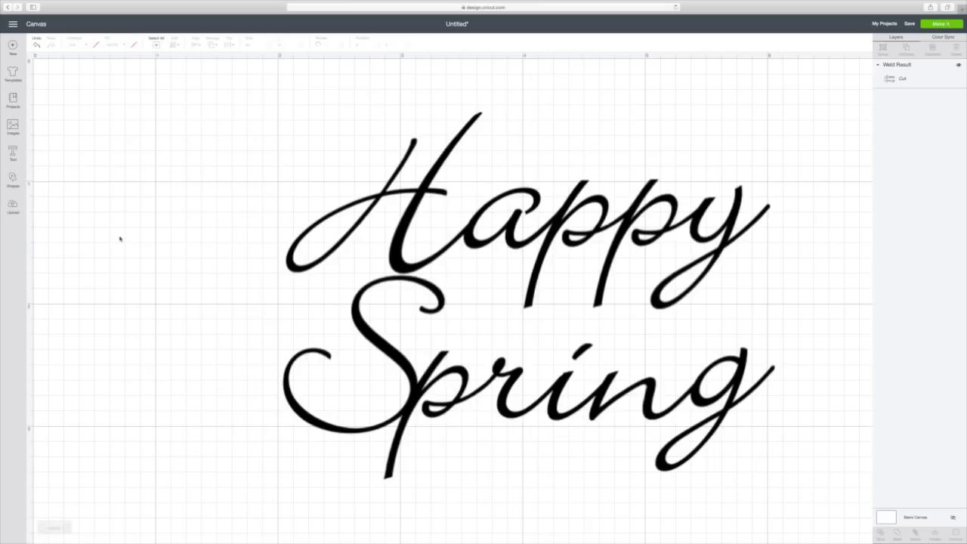
# Step: Zoom the canvas out five steps so the welded Happy Spring lettering has room around it
pyautogui.click(43, 527)
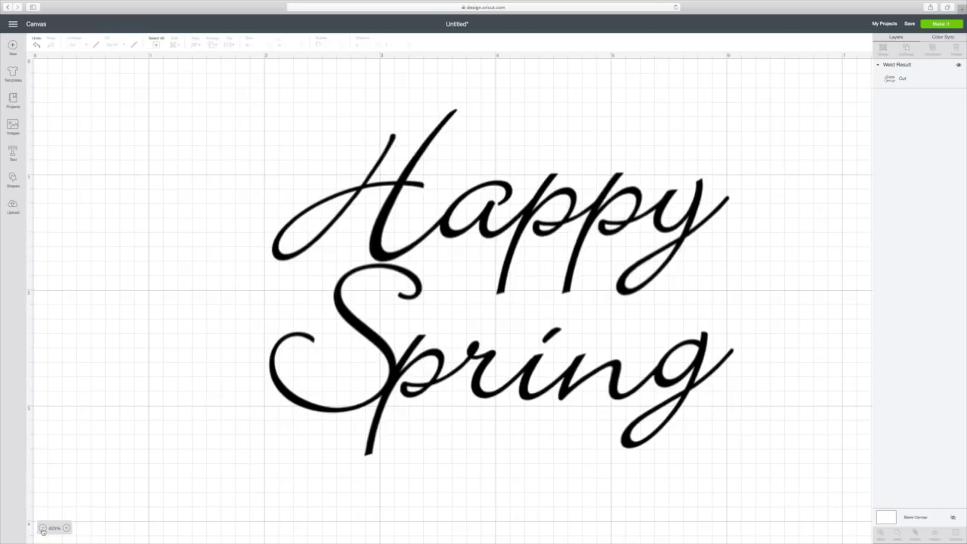
pyautogui.click(43, 527)
pyautogui.click(43, 528)
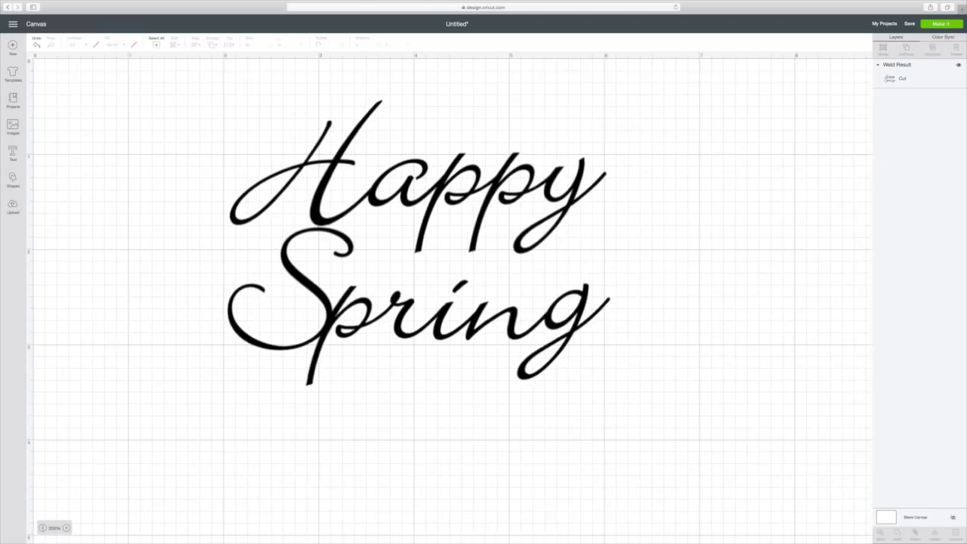
pyautogui.click(43, 528)
pyautogui.click(43, 527)
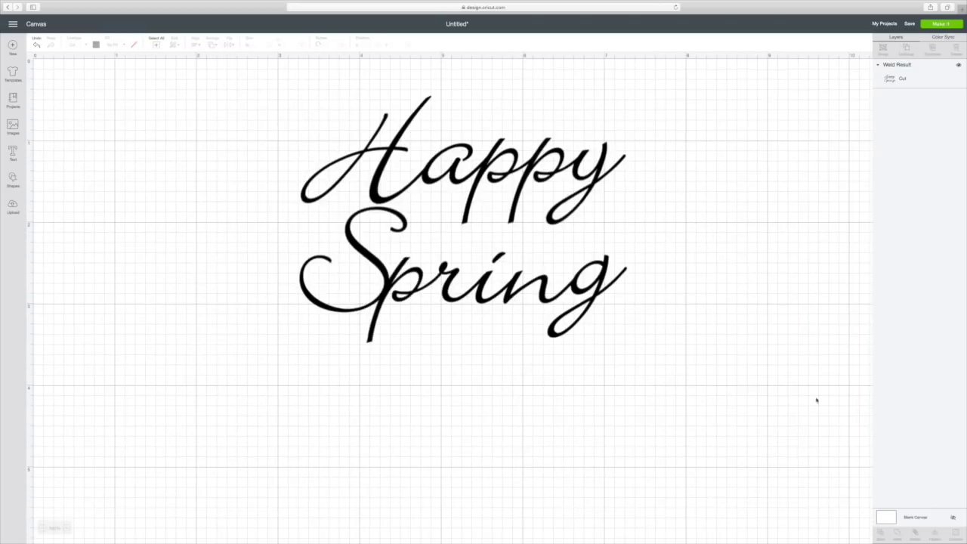